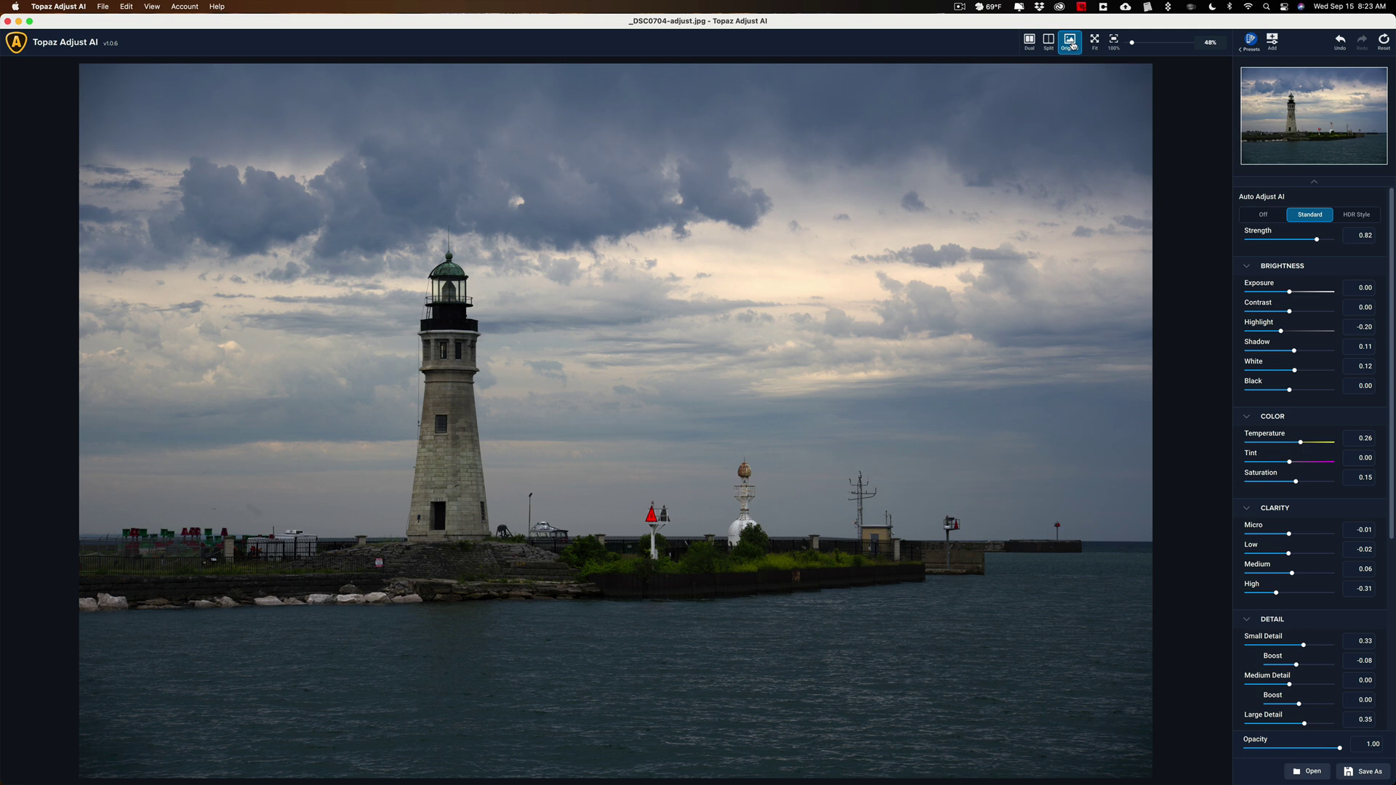
# - Switch off the Original view to preview the adjusted lighthouse photo
pyautogui.click(1072, 44)
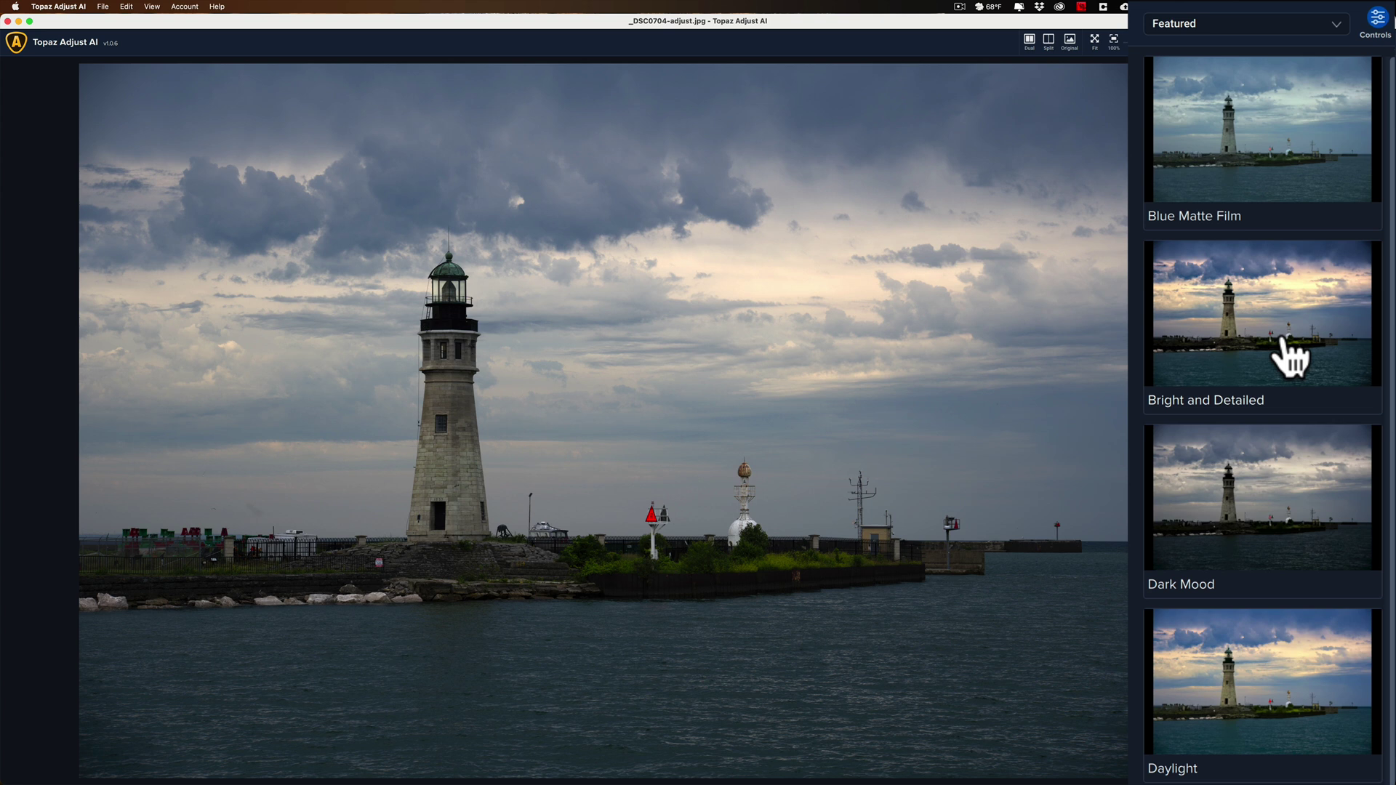
# - Try the Bright and Detailed, Dark Mood, Daylight, Romantic, Soft Light B&W and Soft Skin presets
pyautogui.click(1250, 28)
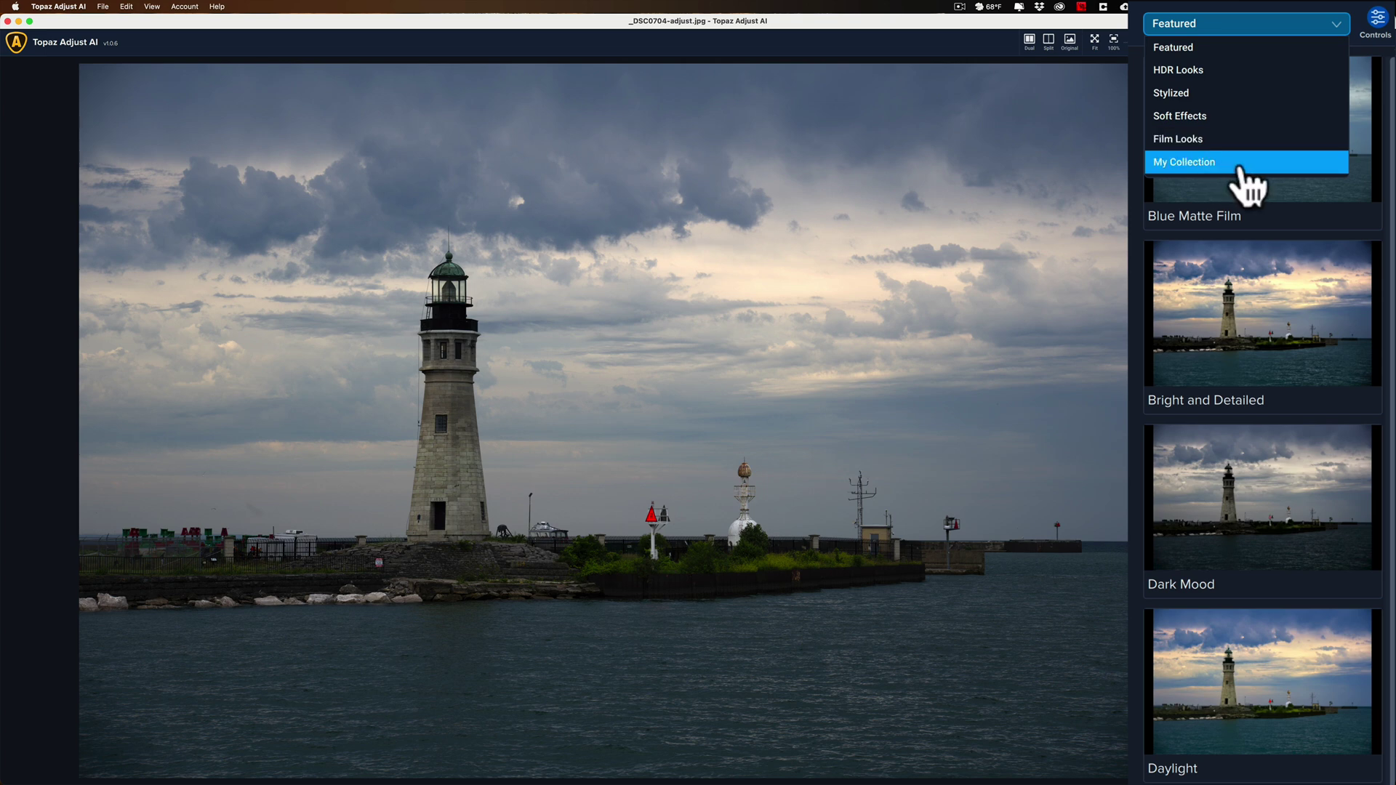
pyautogui.click(1222, 320)
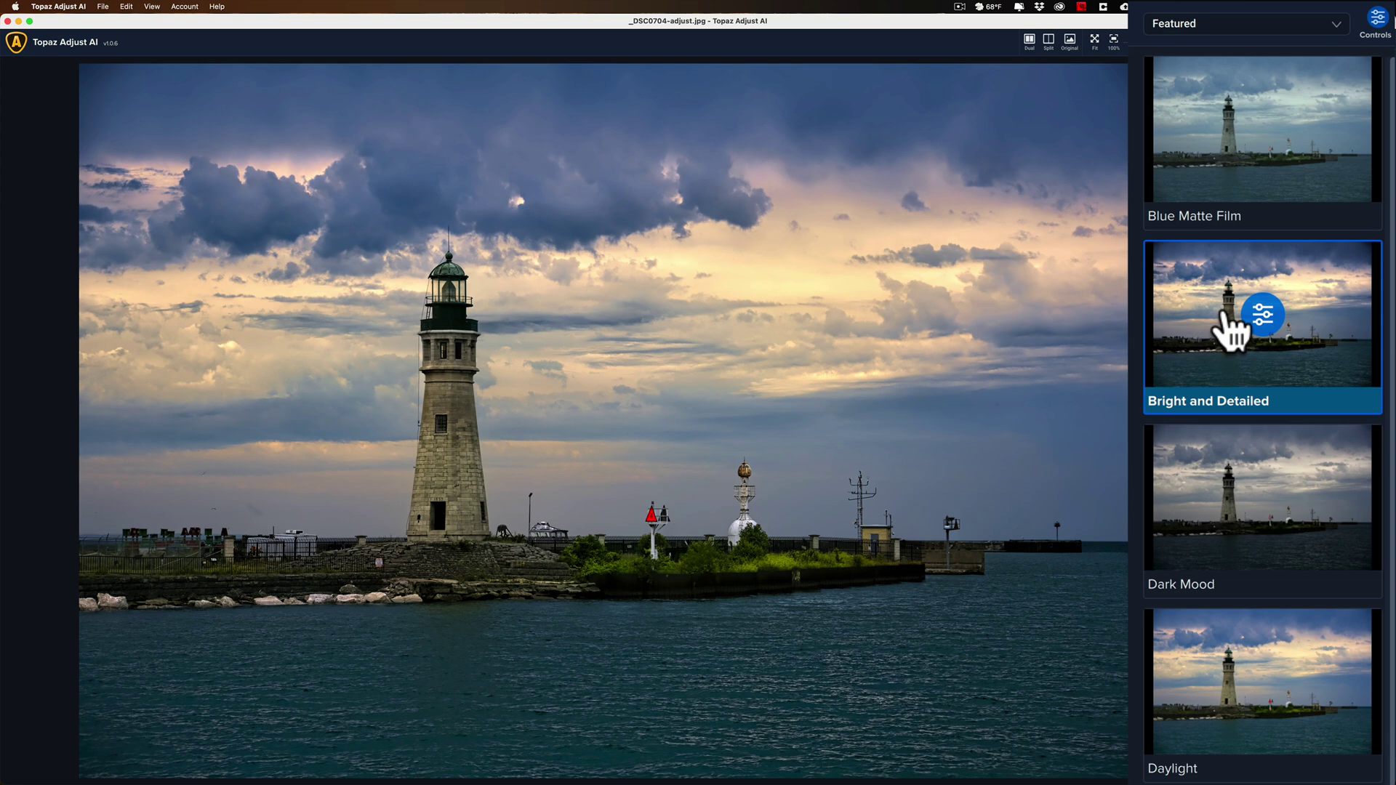
pyautogui.click(1240, 499)
pyautogui.click(1245, 675)
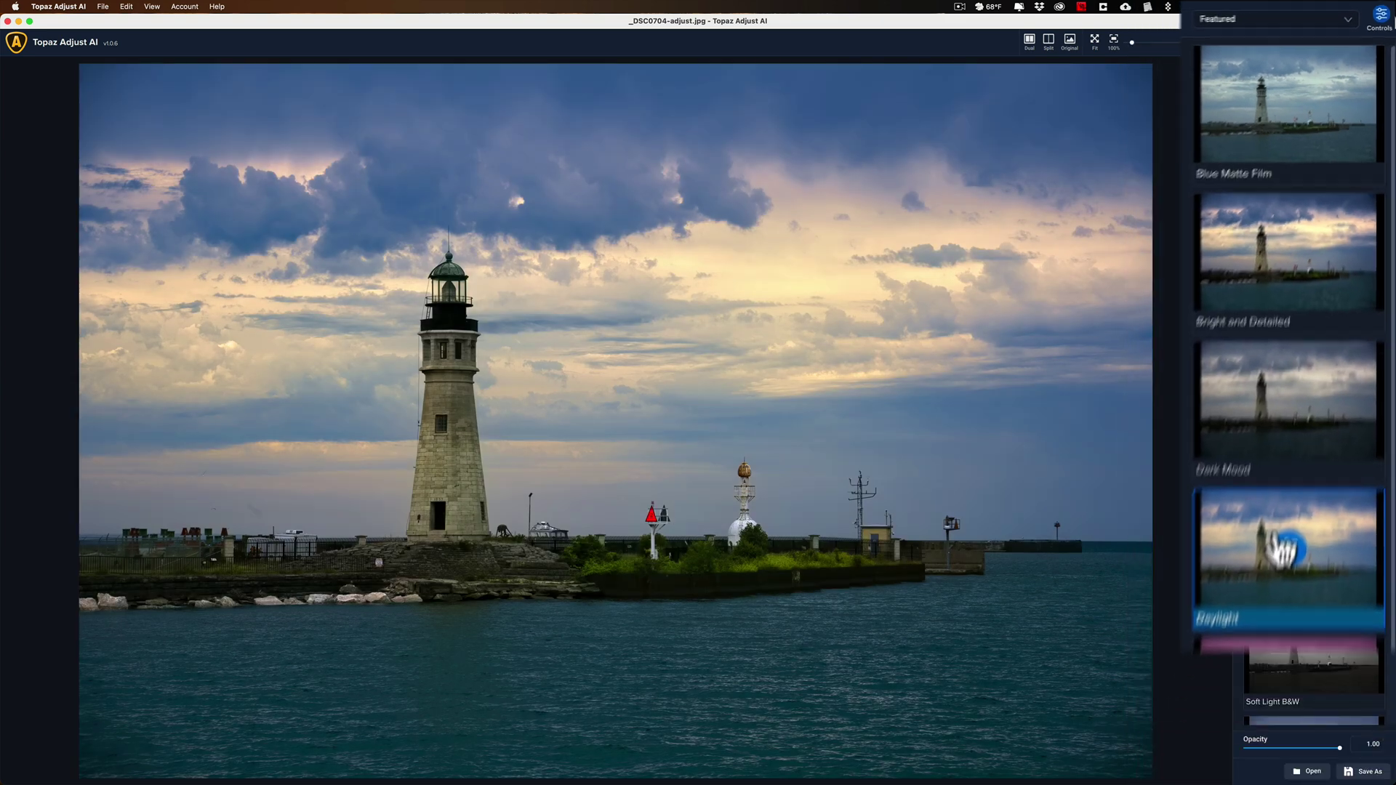
pyautogui.click(1318, 527)
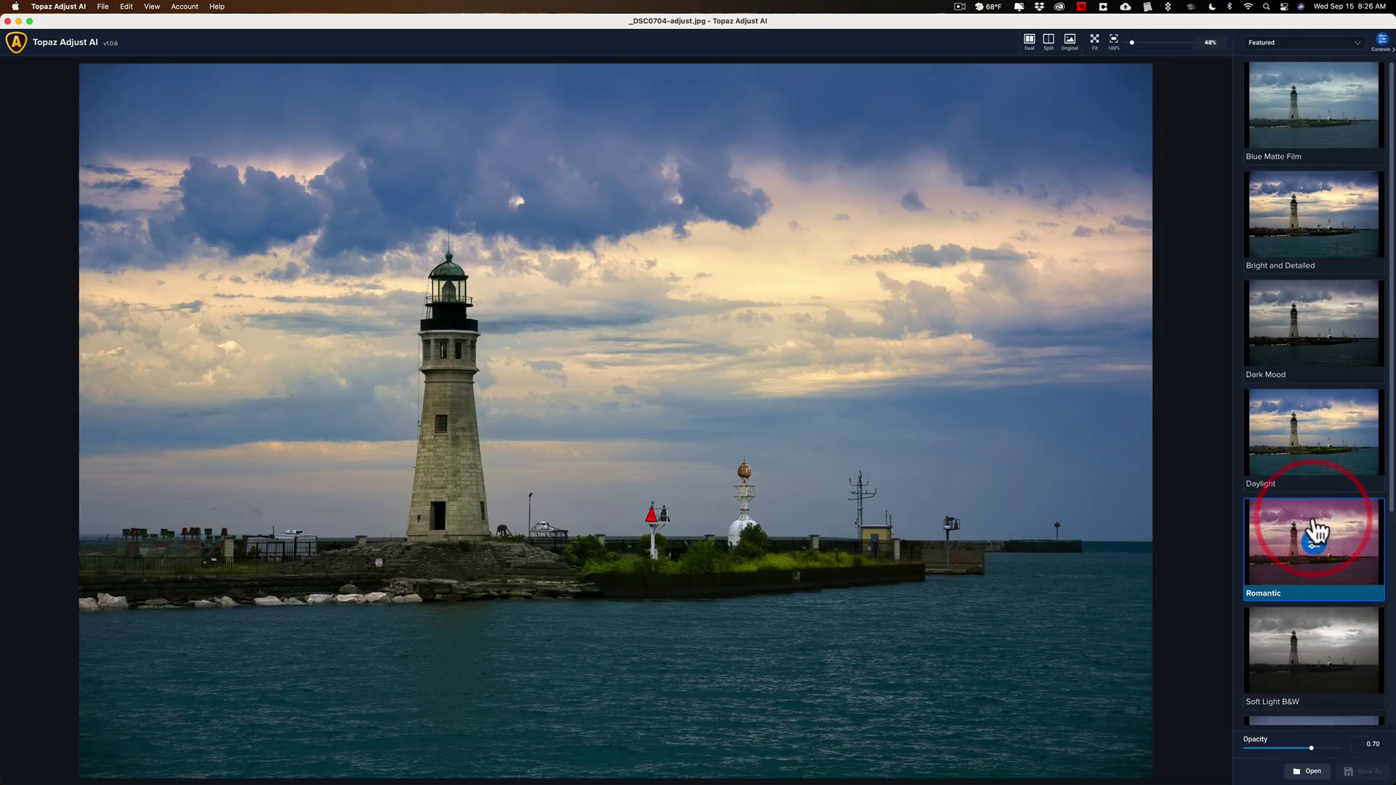
pyautogui.click(1338, 643)
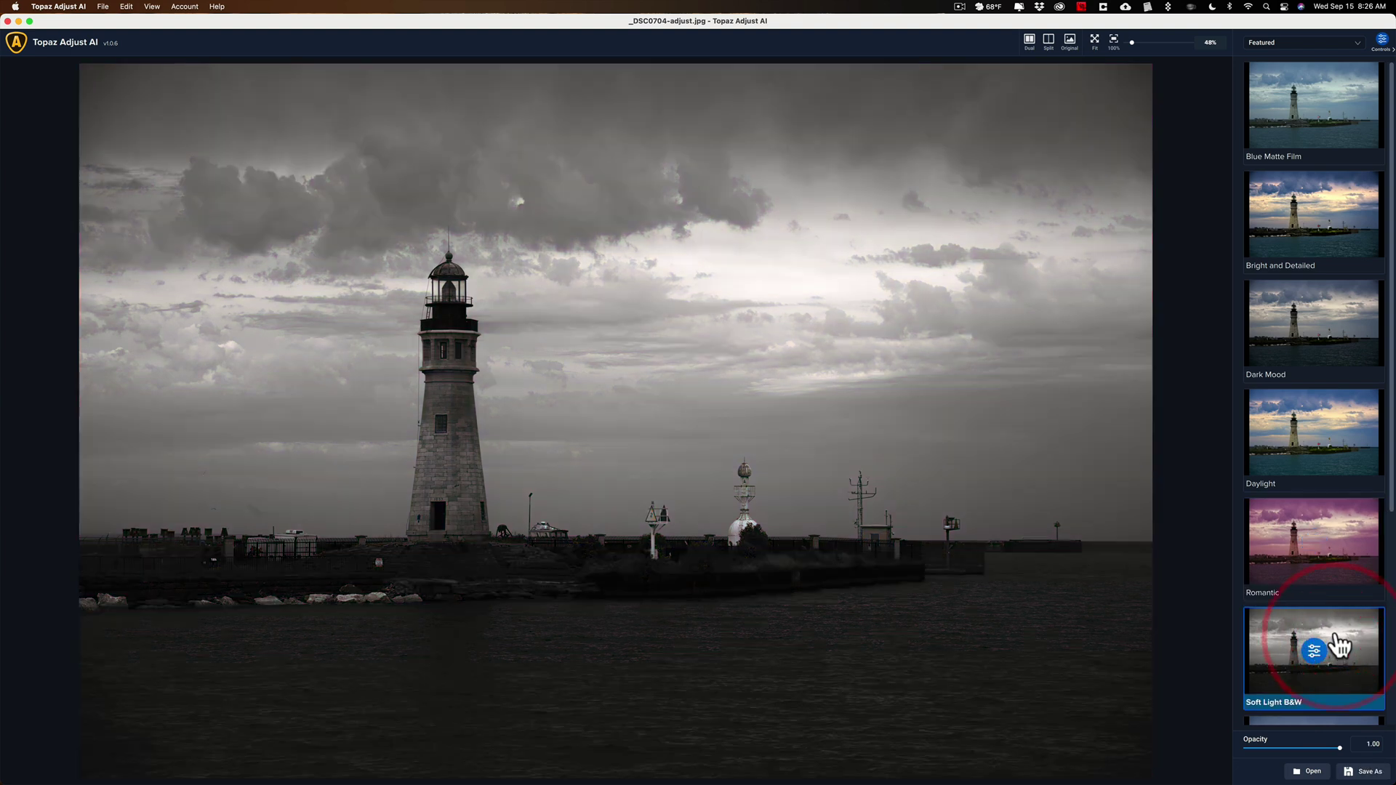
pyautogui.scroll(-3, 1334, 643)
pyautogui.click(1319, 603)
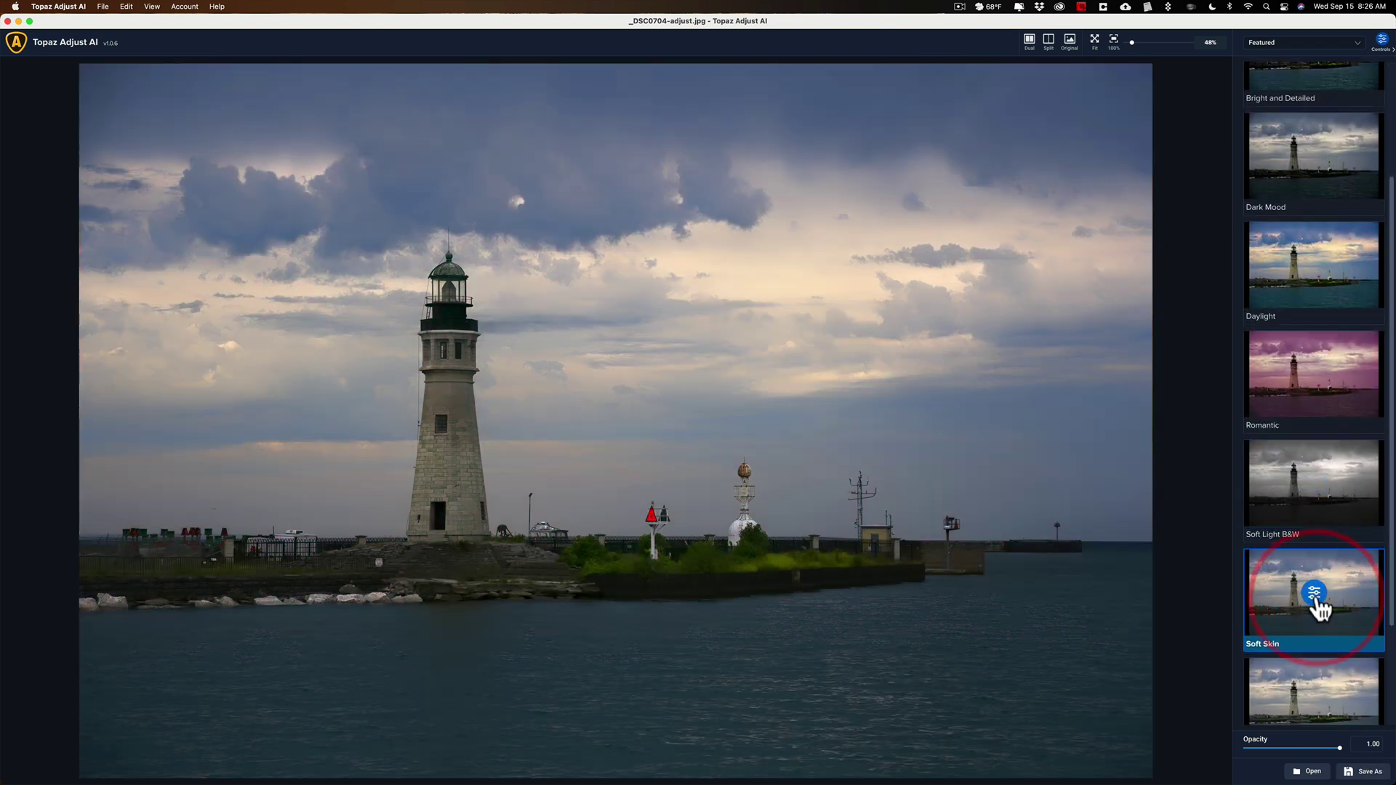
# - Reapply Bright and Detailed briefly, then settle on the Daylight preset
pyautogui.scroll(3, 1324, 311)
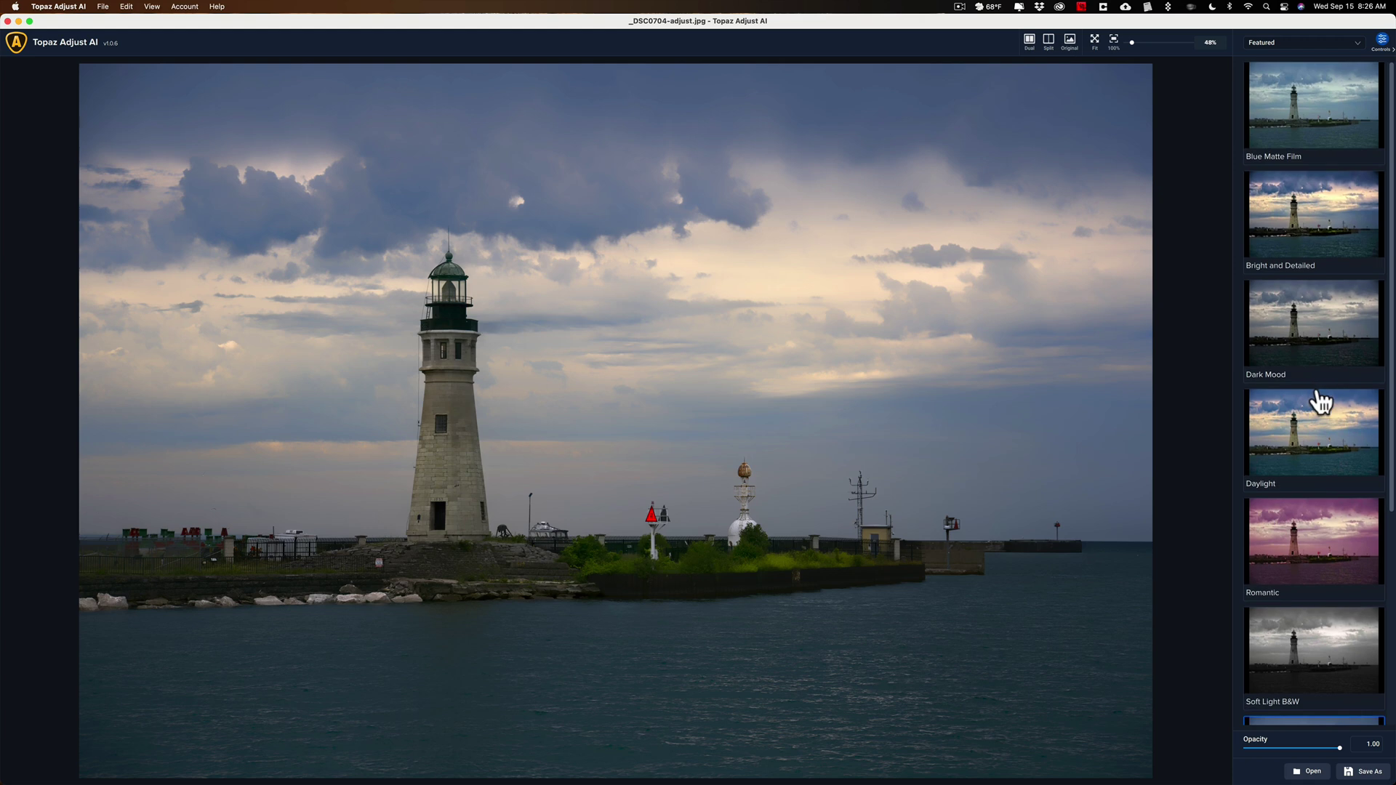
pyautogui.scroll(-1, 1299, 555)
pyautogui.scroll(1, 1306, 542)
pyautogui.click(1294, 234)
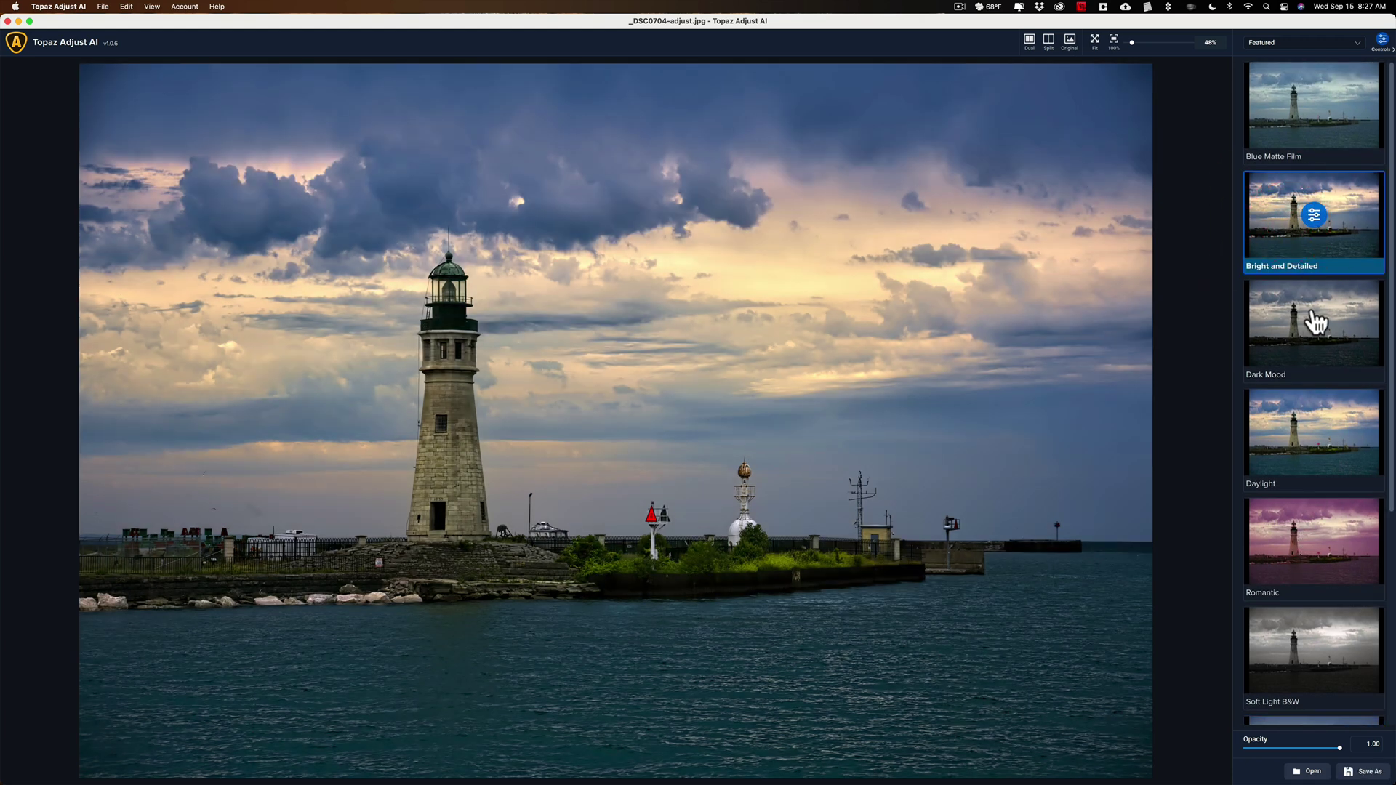
pyautogui.scroll(-1, 1316, 320)
pyautogui.click(1297, 394)
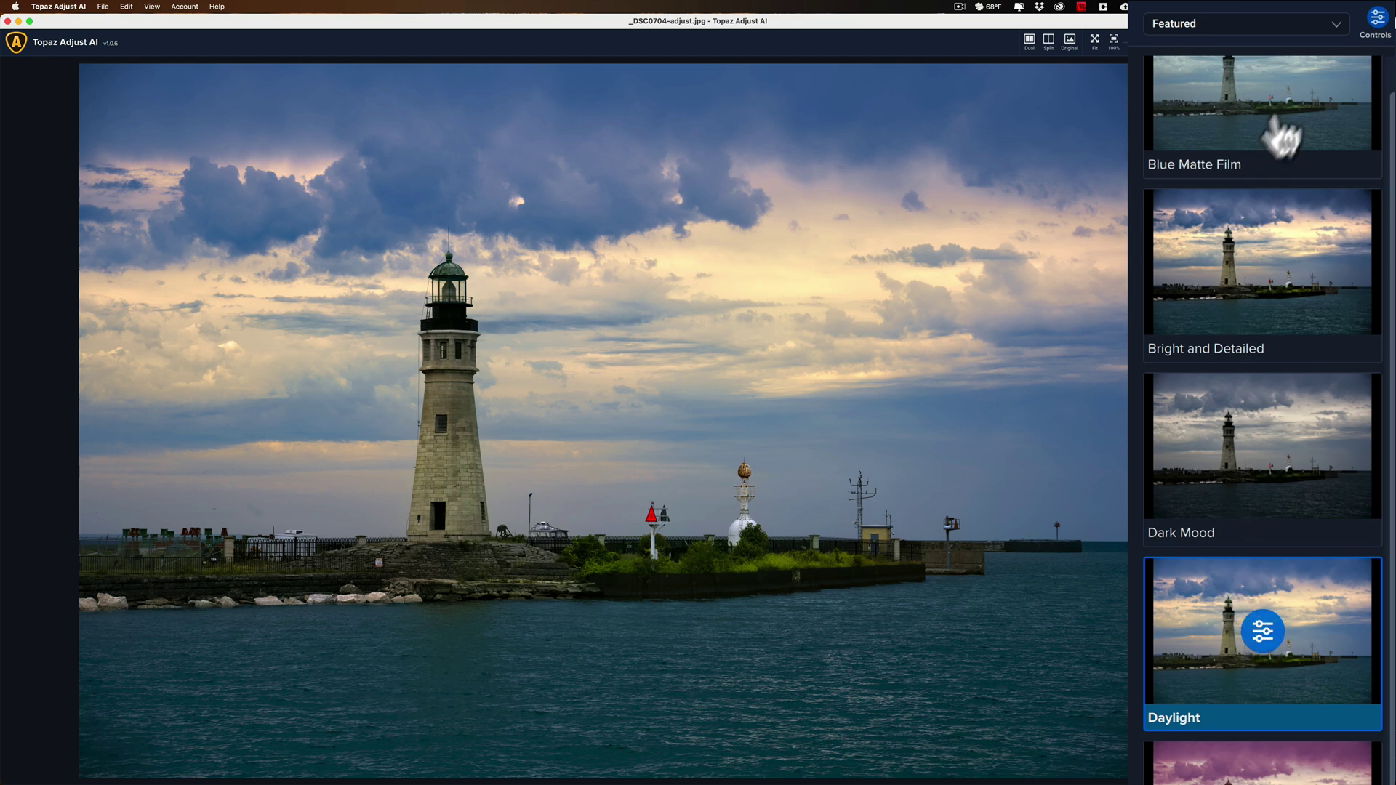
# - Switch to the Controls view with Auto Adjust AI, Brightness and Color sliders
pyautogui.click(1376, 20)
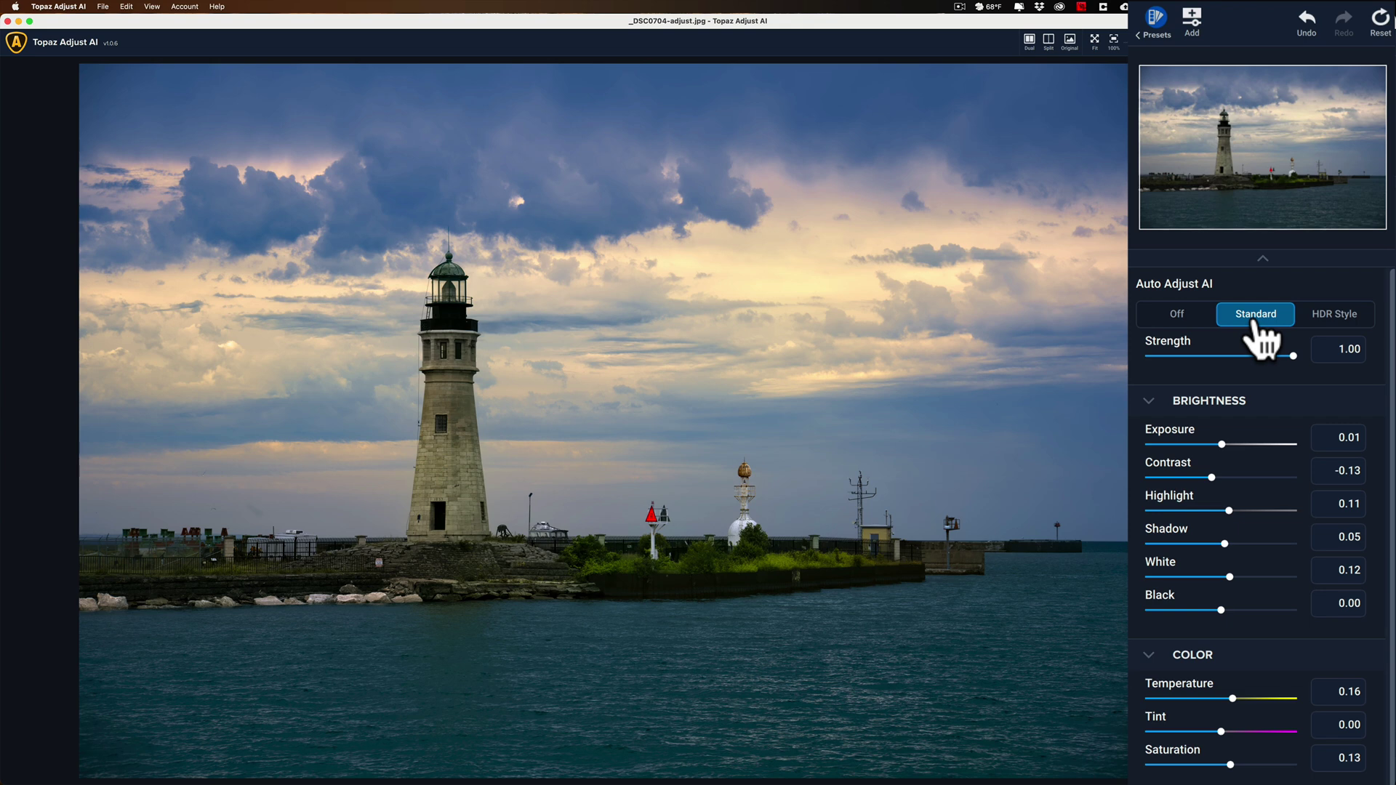
# - Compare Auto Adjust AI Off, Standard and HDR Style, keeping Standard at strength 0.91
pyautogui.click(1182, 318)
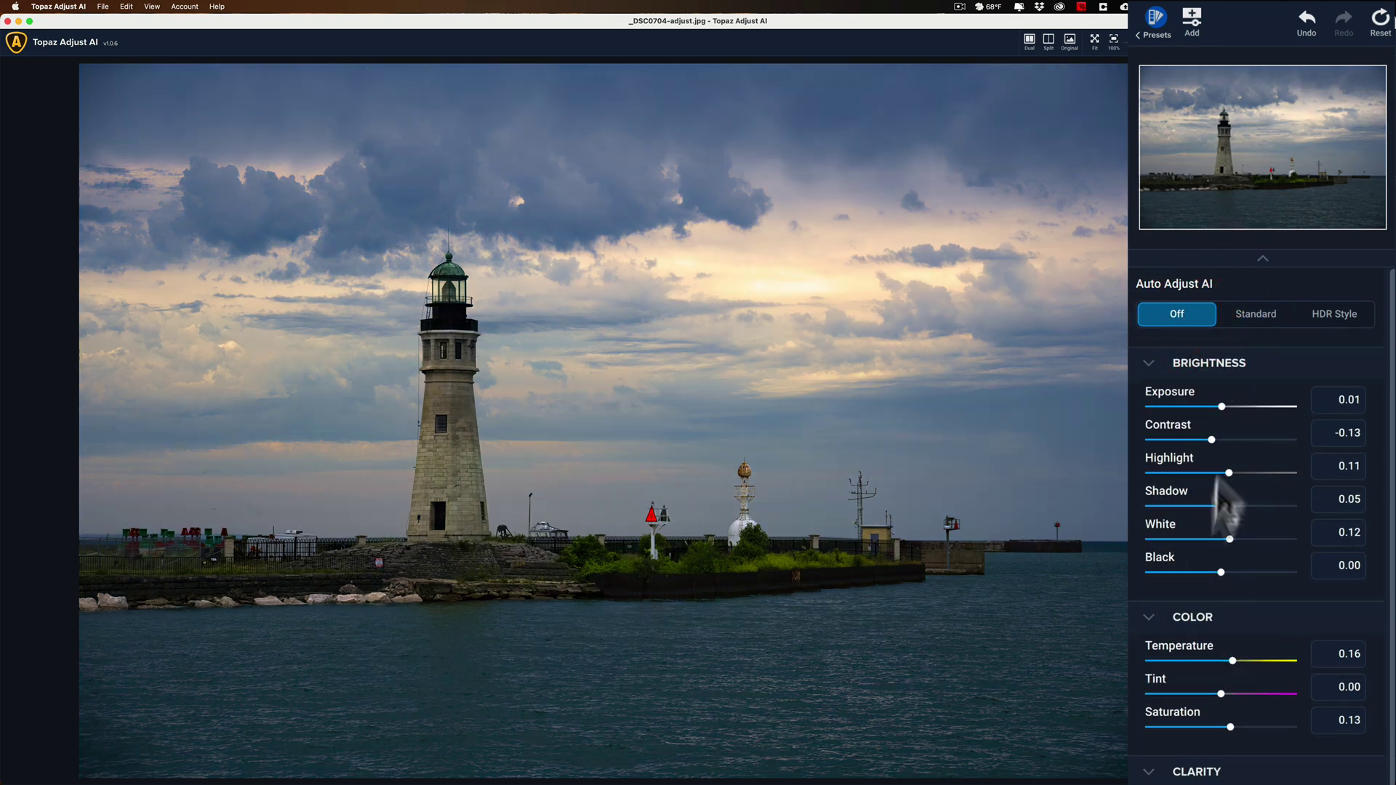
pyautogui.click(1261, 316)
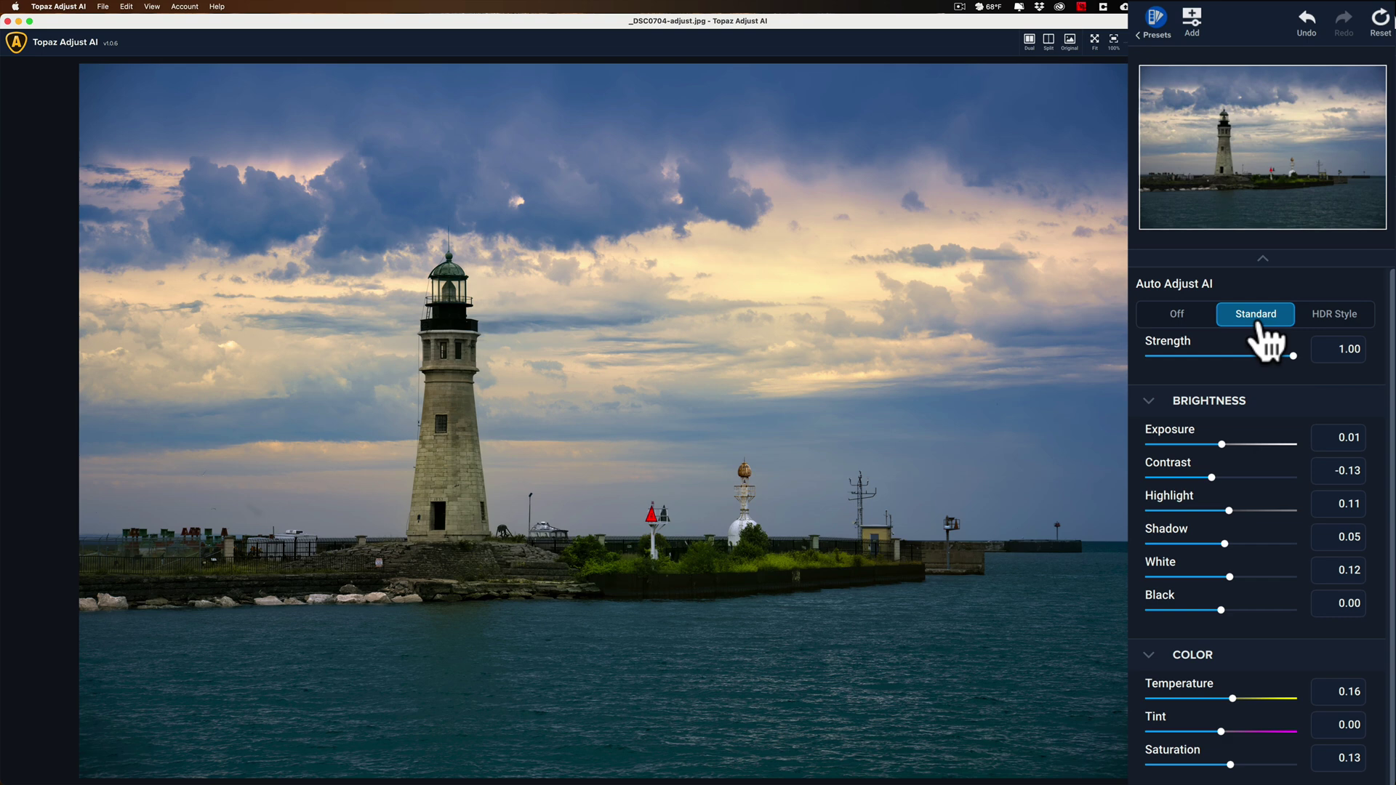
pyautogui.moveTo(1293, 355); pyautogui.dragTo(1159, 354)
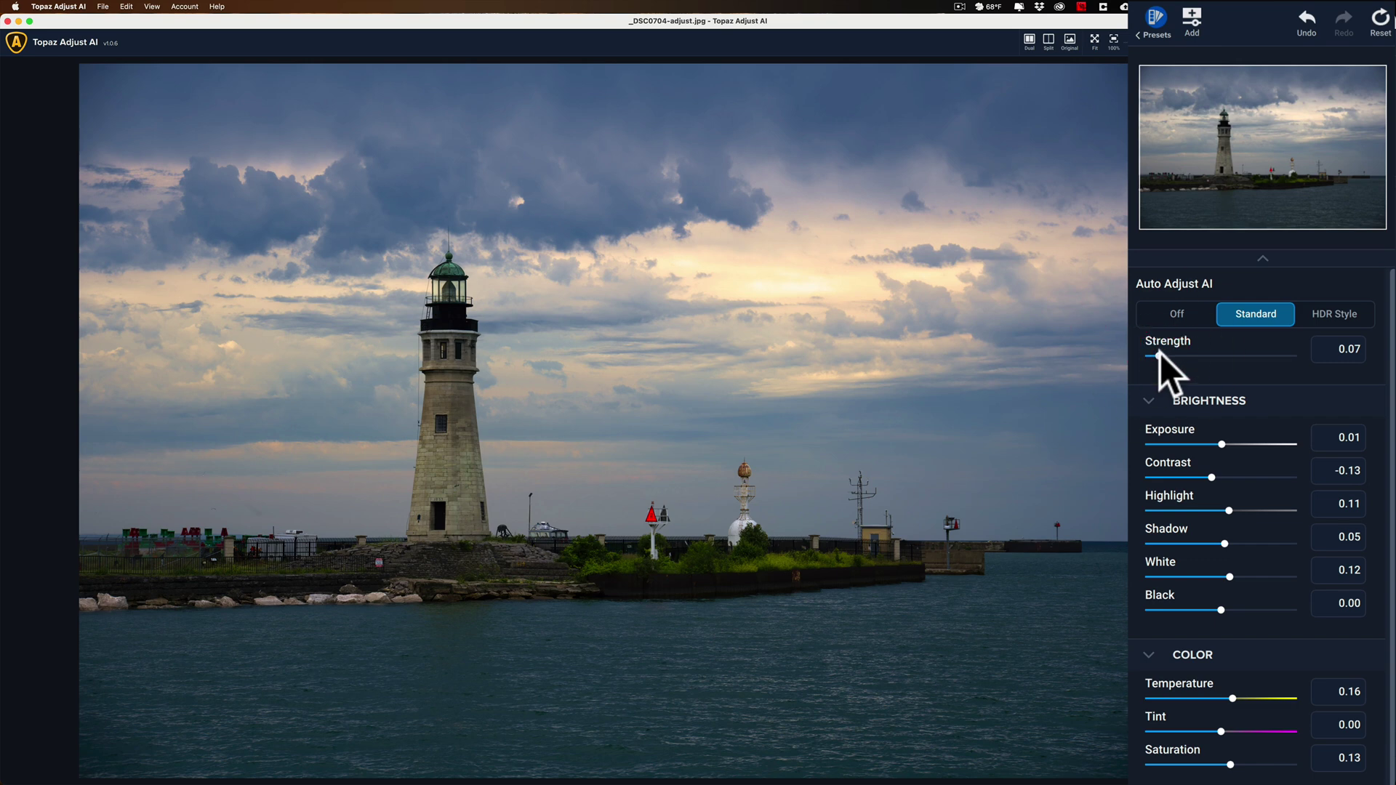
pyautogui.moveTo(1159, 352); pyautogui.dragTo(1289, 354)
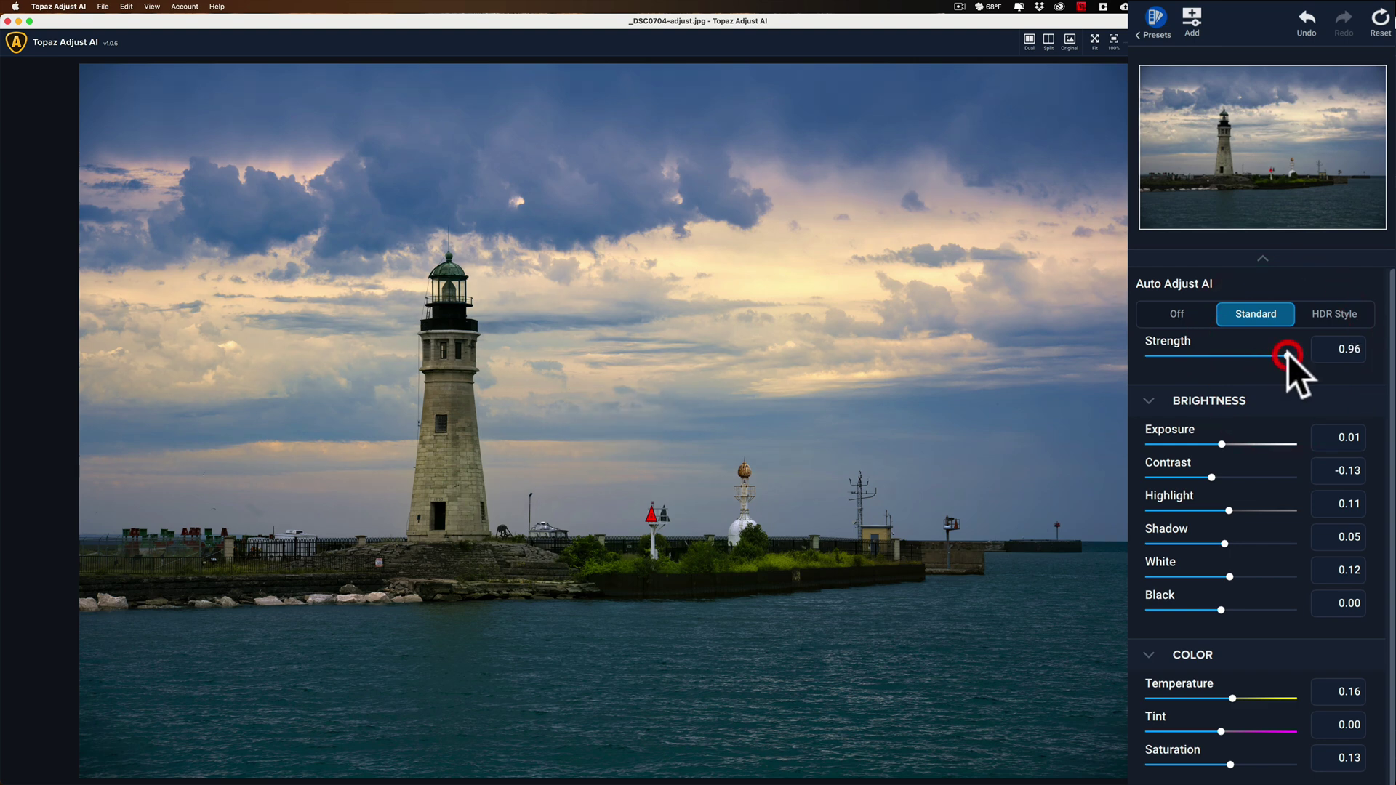
pyautogui.click(1326, 319)
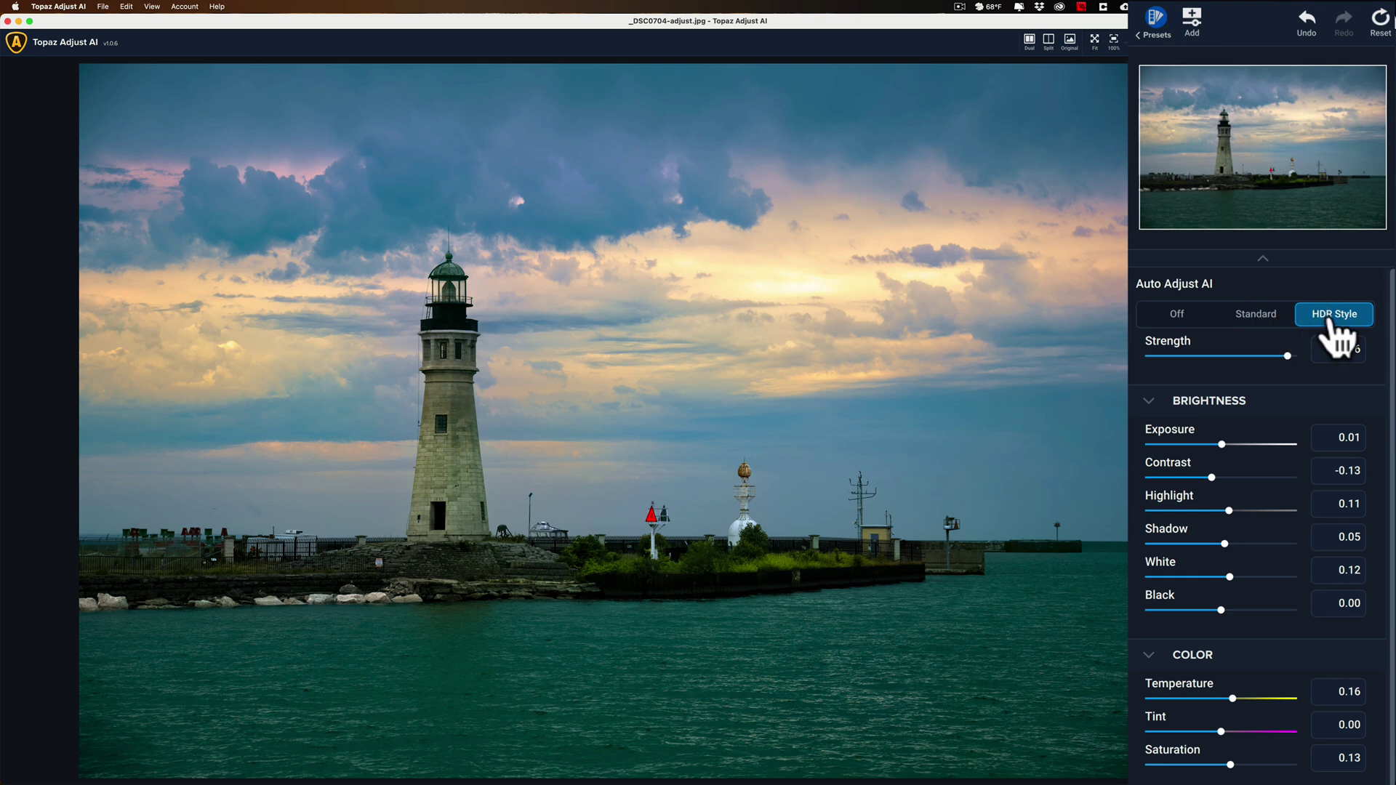
pyautogui.moveTo(1288, 356)
pyautogui.mouseDown()
pyautogui.moveTo(1196, 352)
pyautogui.moveTo(1281, 353)
pyautogui.mouseUp()
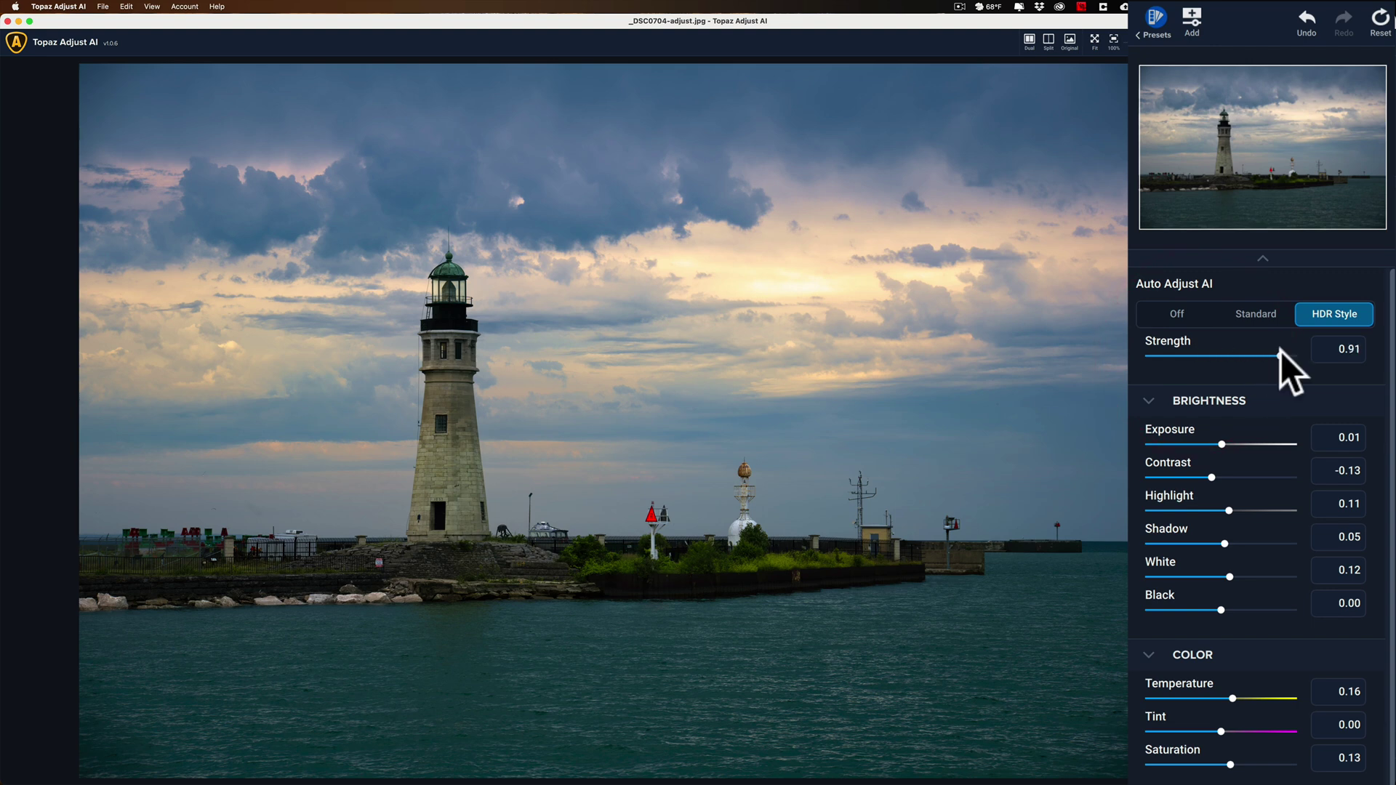
pyautogui.click(1255, 317)
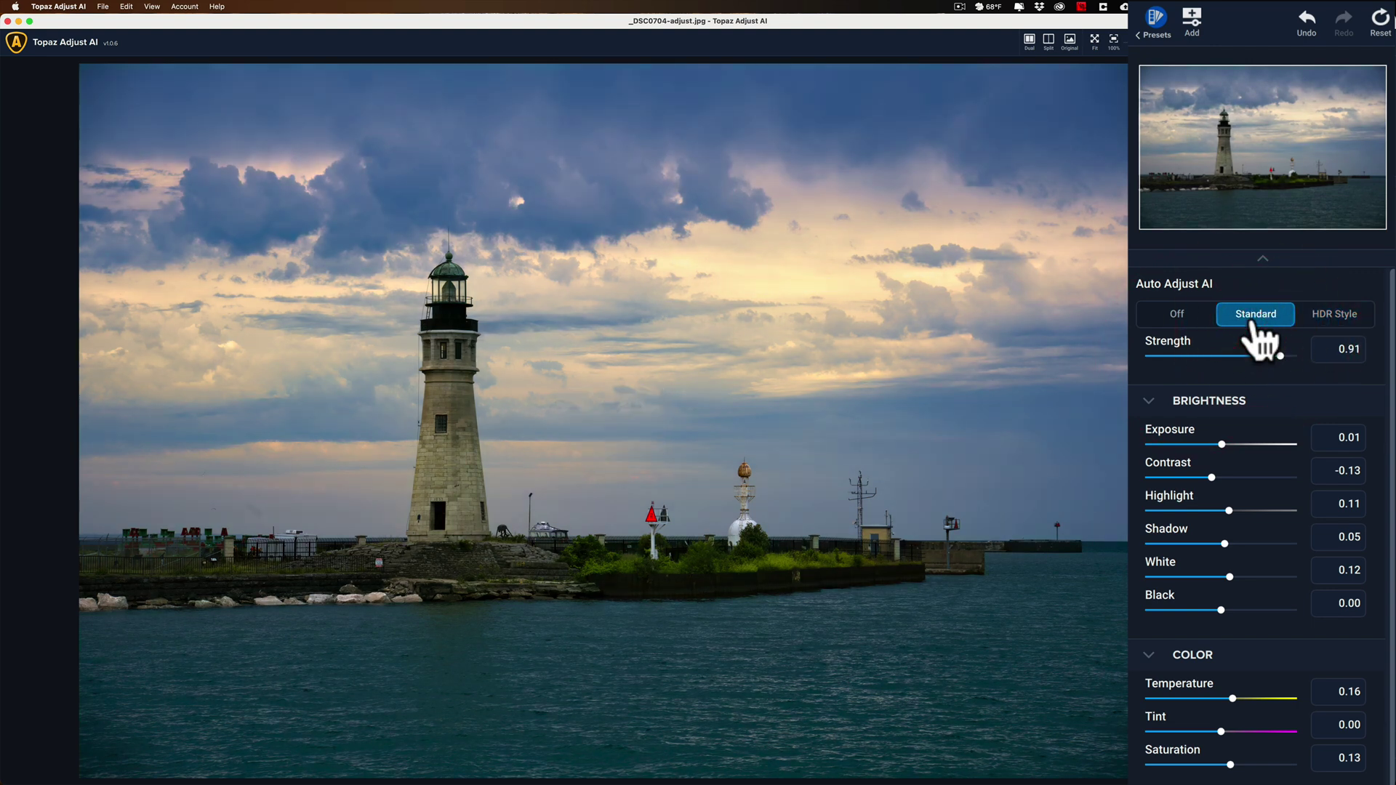
# - Raise the photo's contrast to 0.21, then pull the Contrast slider back down
pyautogui.scroll(-1, 1239, 349)
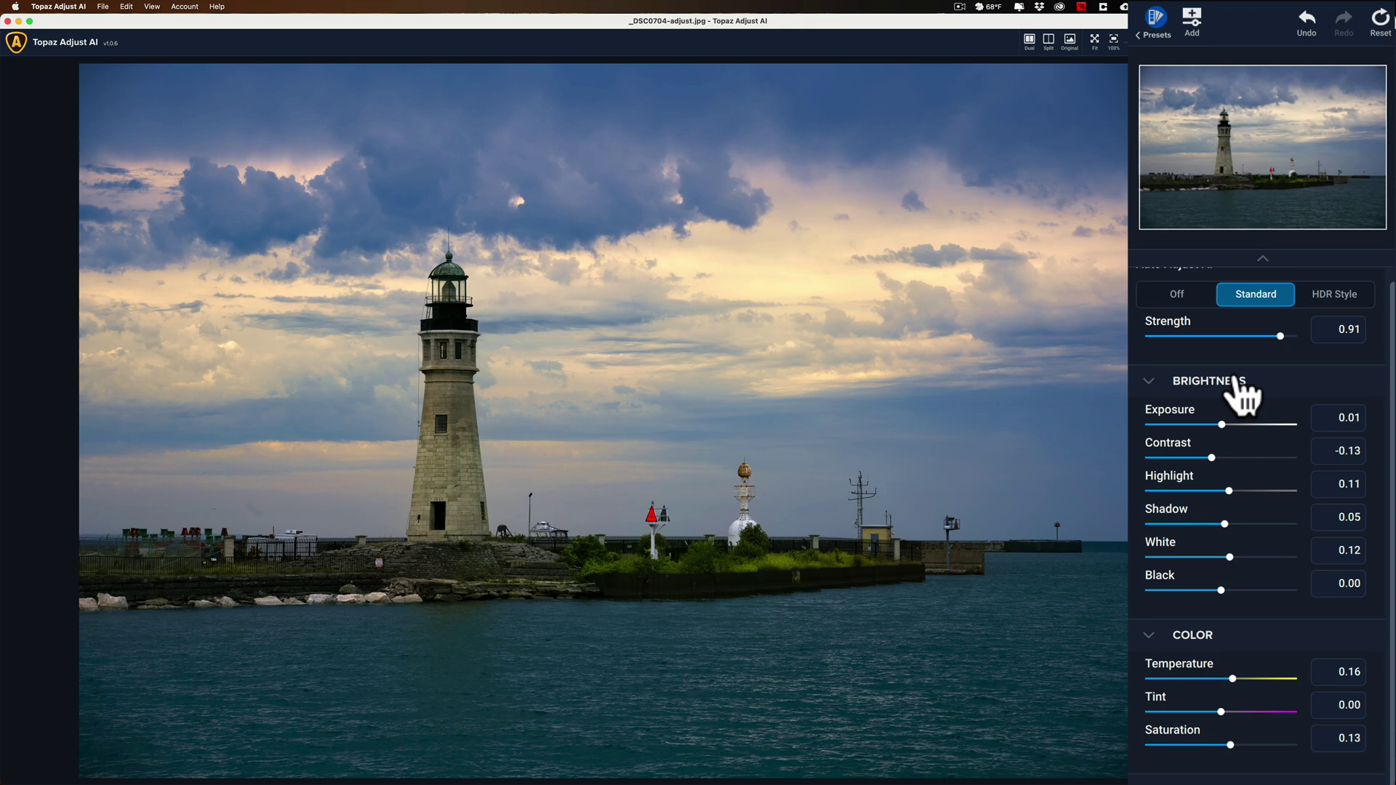
pyautogui.scroll(-1, 1233, 425)
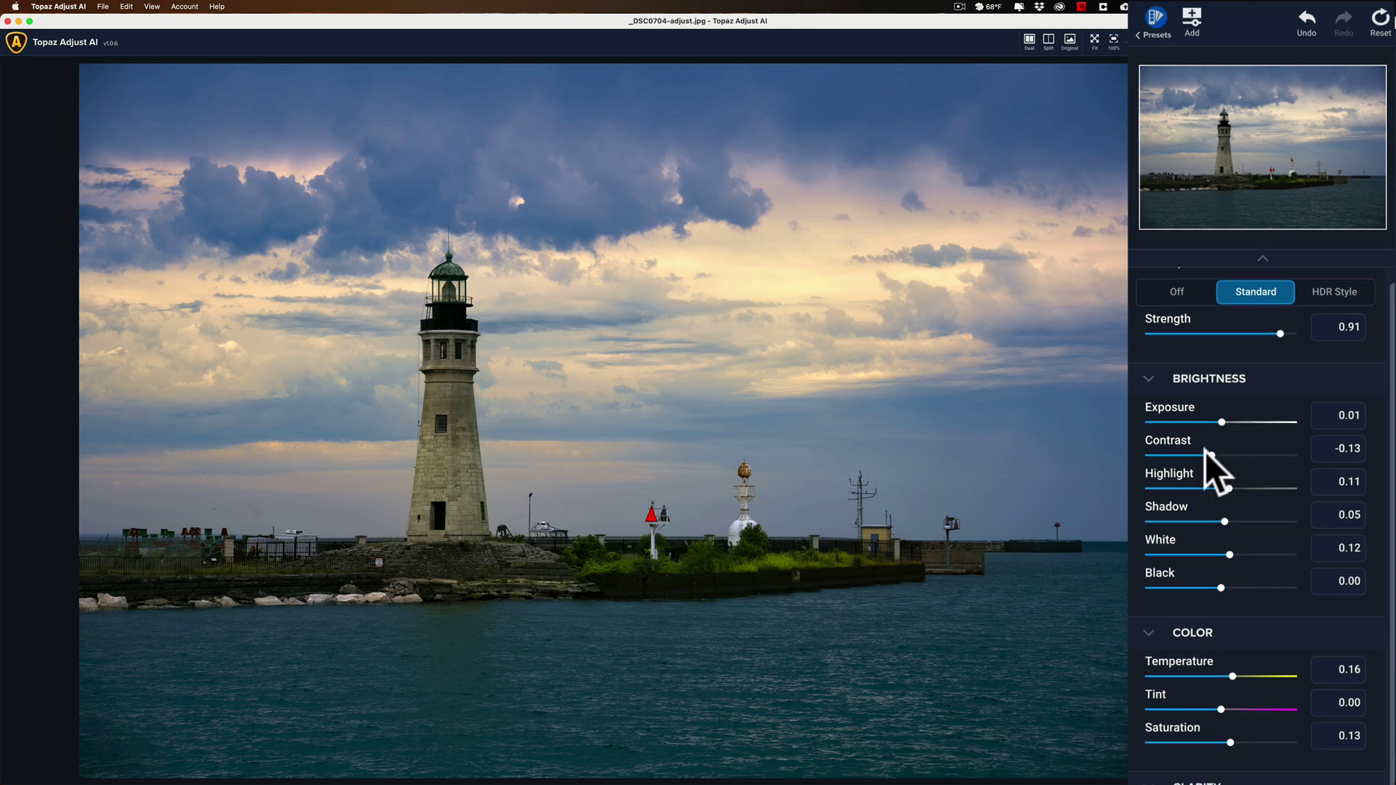
pyautogui.moveTo(1206, 451); pyautogui.dragTo(1207, 587)
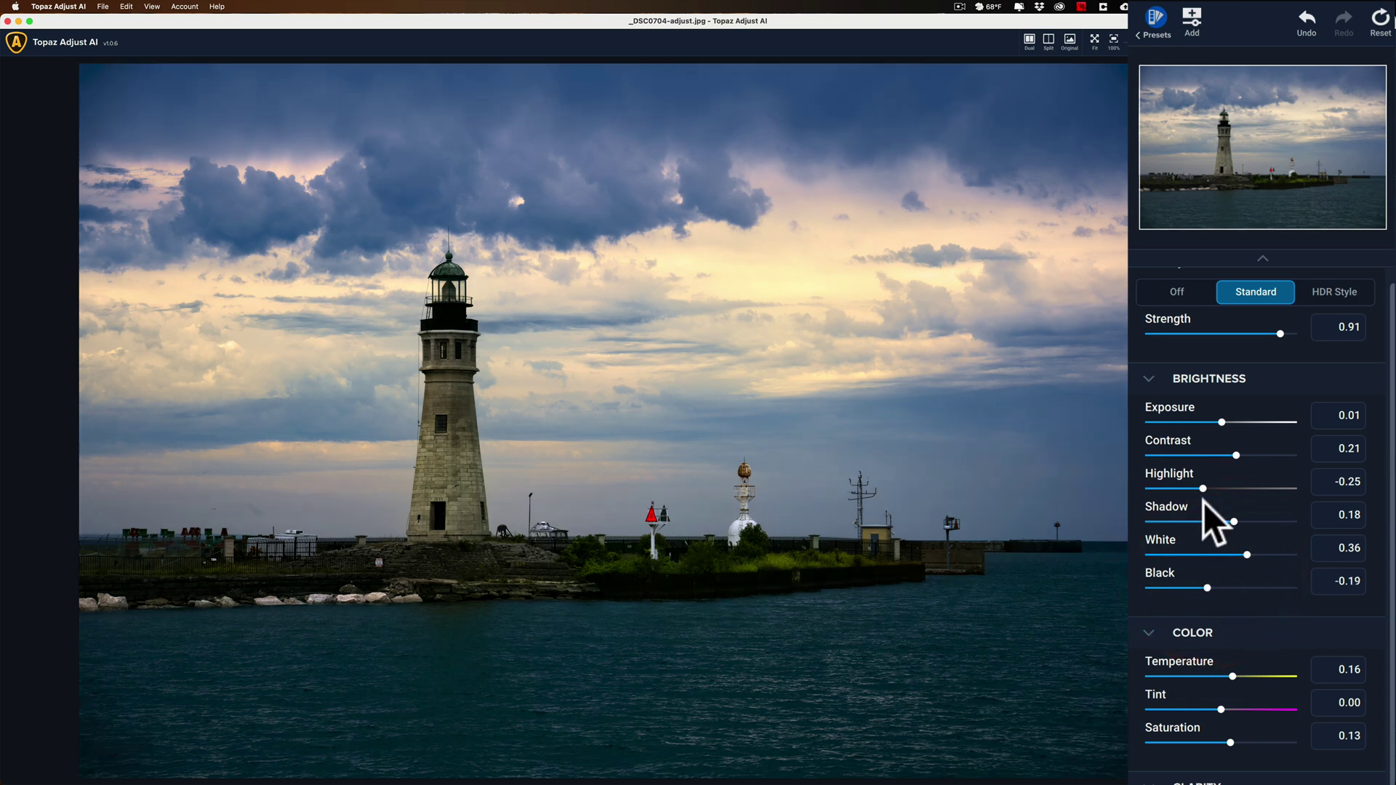
pyautogui.scroll(-5, 1215, 521)
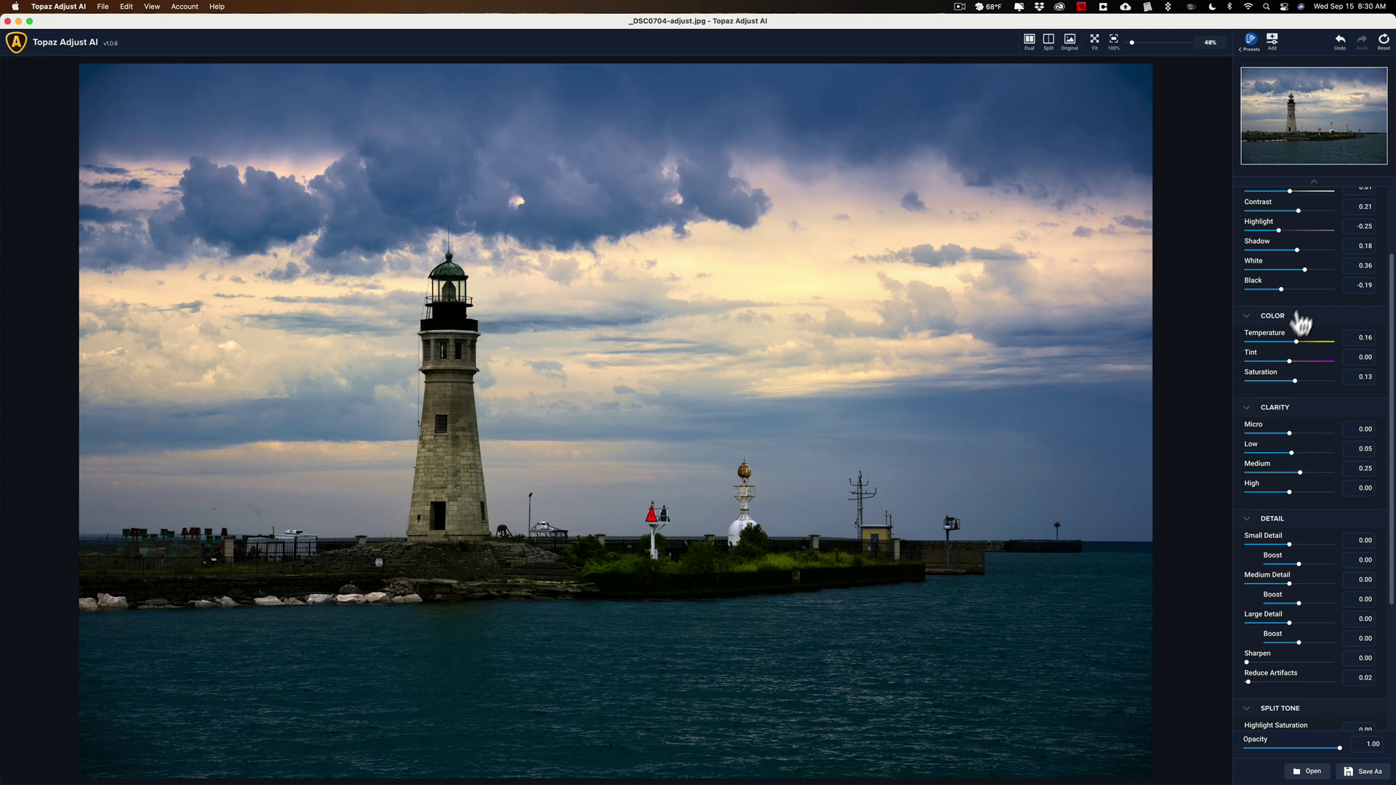
pyautogui.scroll(2, 1310, 249)
pyautogui.moveTo(1298, 253); pyautogui.dragTo(1286, 253)
# - Raise micro clarity to 0.25 and Low clarity to 0.29, and adjust Medium clarity
pyautogui.scroll(-4, 1291, 320)
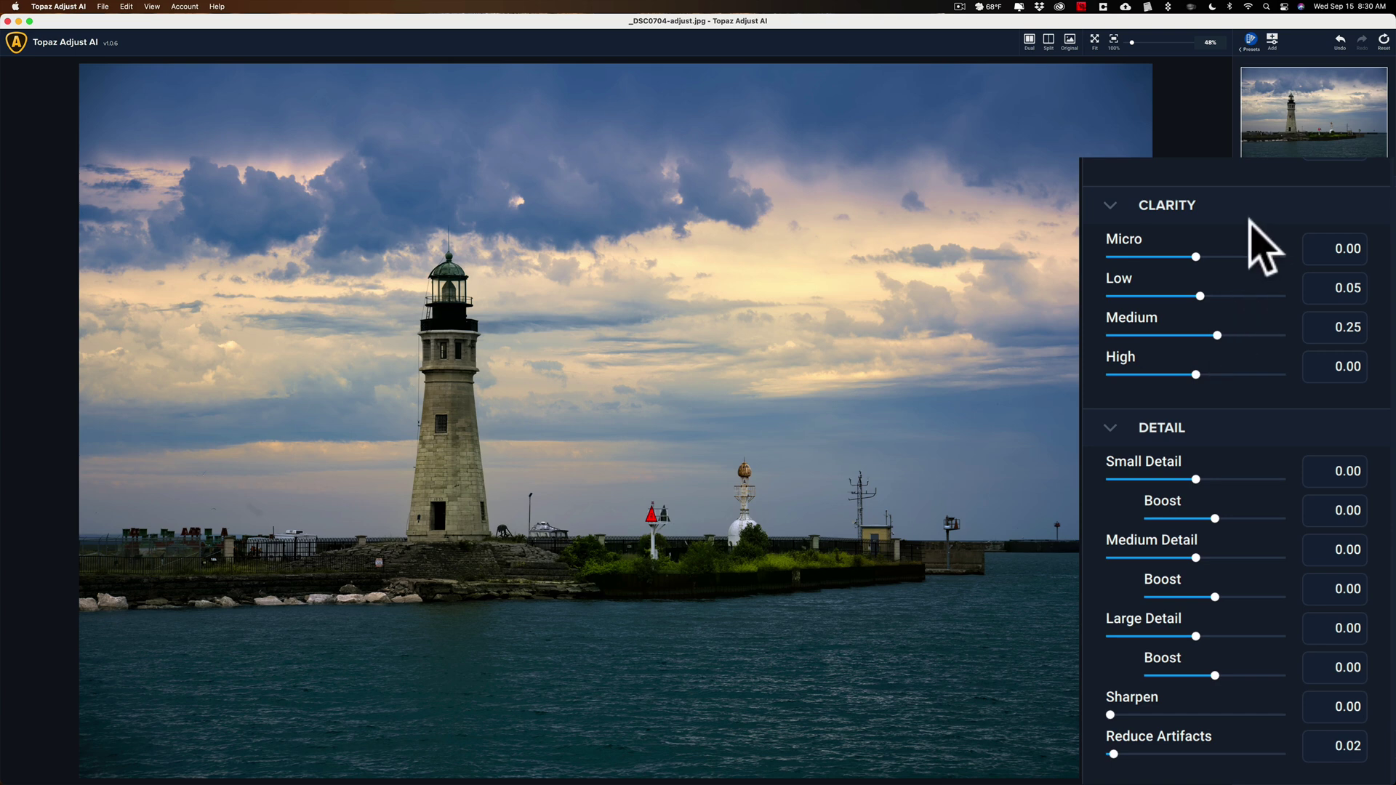
pyautogui.moveTo(1197, 256); pyautogui.dragTo(1217, 256)
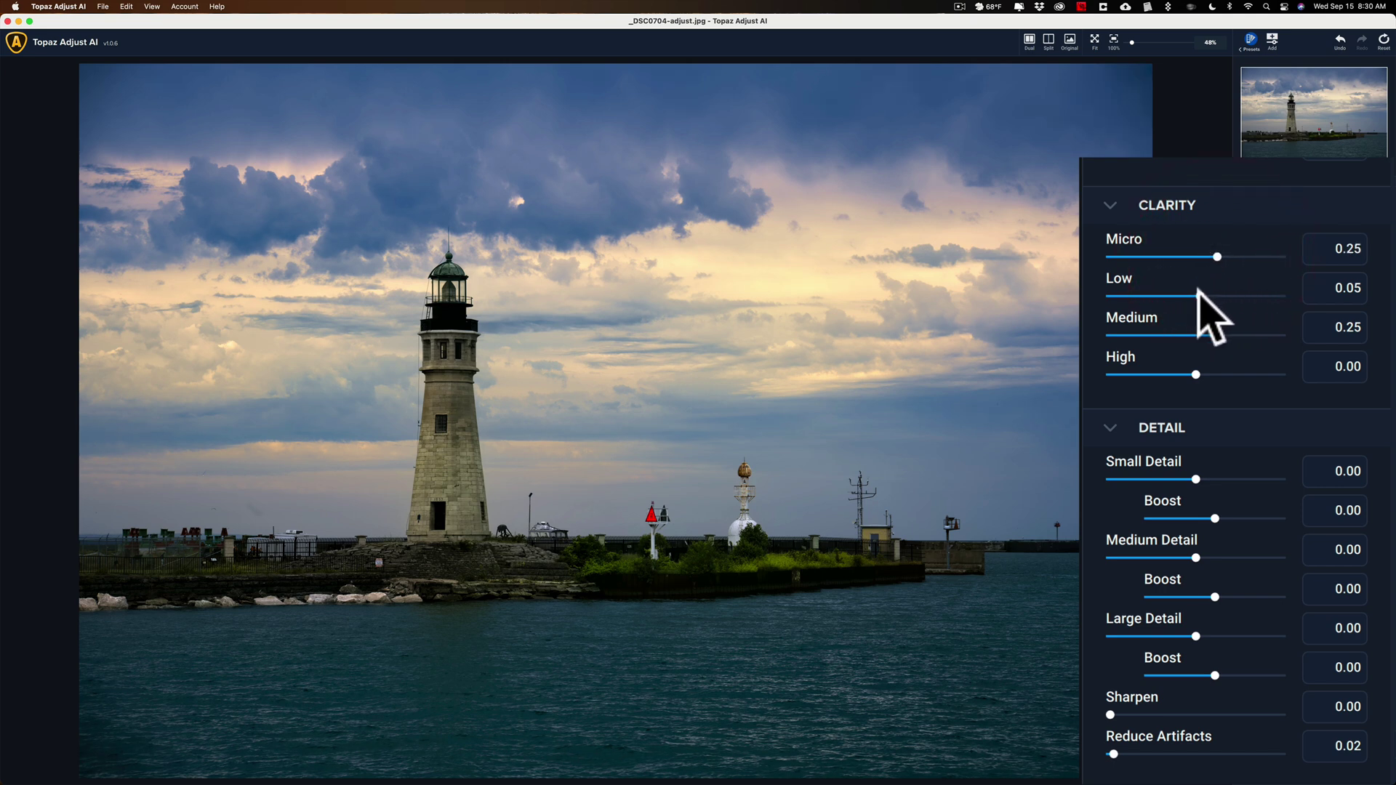
pyautogui.moveTo(1198, 294); pyautogui.dragTo(1220, 296)
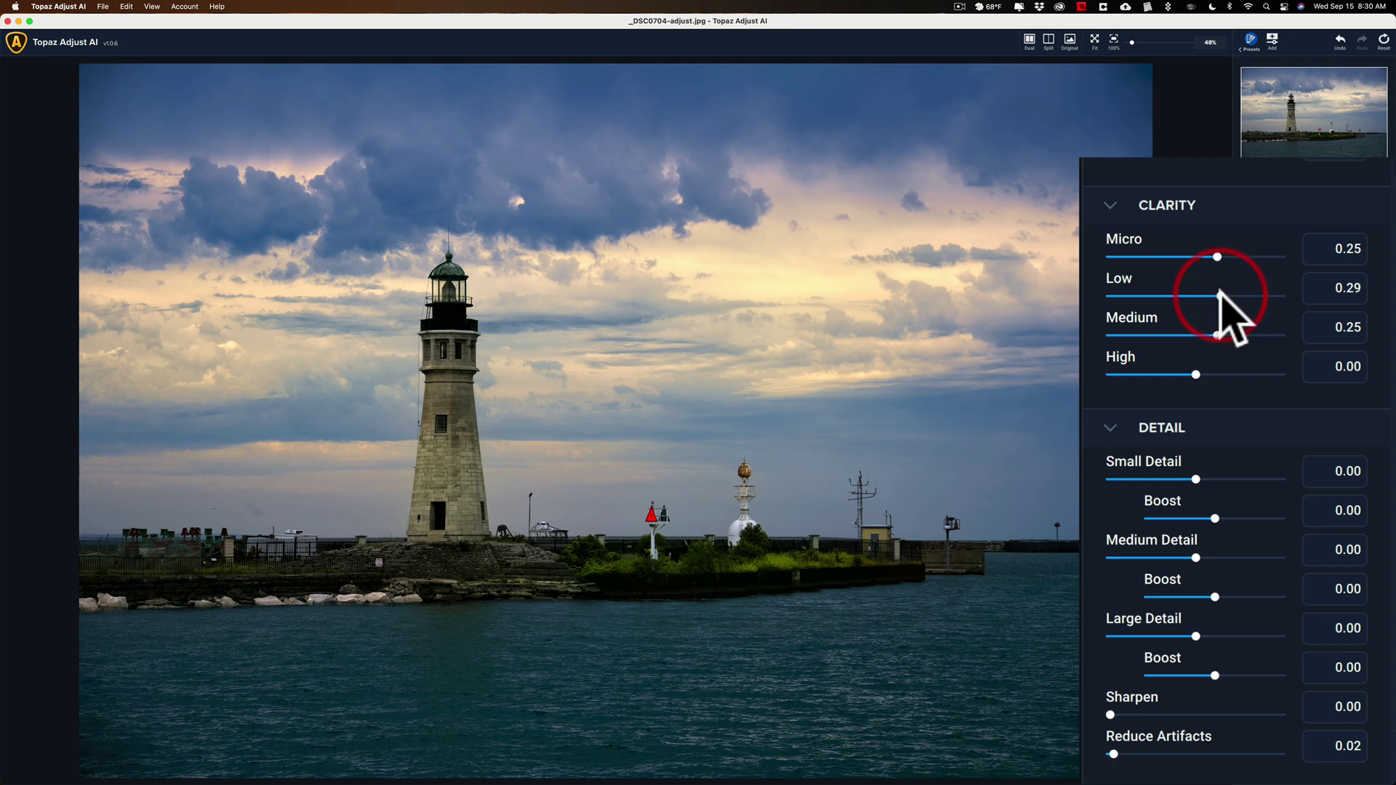
pyautogui.moveTo(1215, 335); pyautogui.dragTo(1178, 366)
# - In the Detail section, set Sharpen to 0.33 and Reduce Artifacts to 0.21
pyautogui.scroll(-5, 1152, 311)
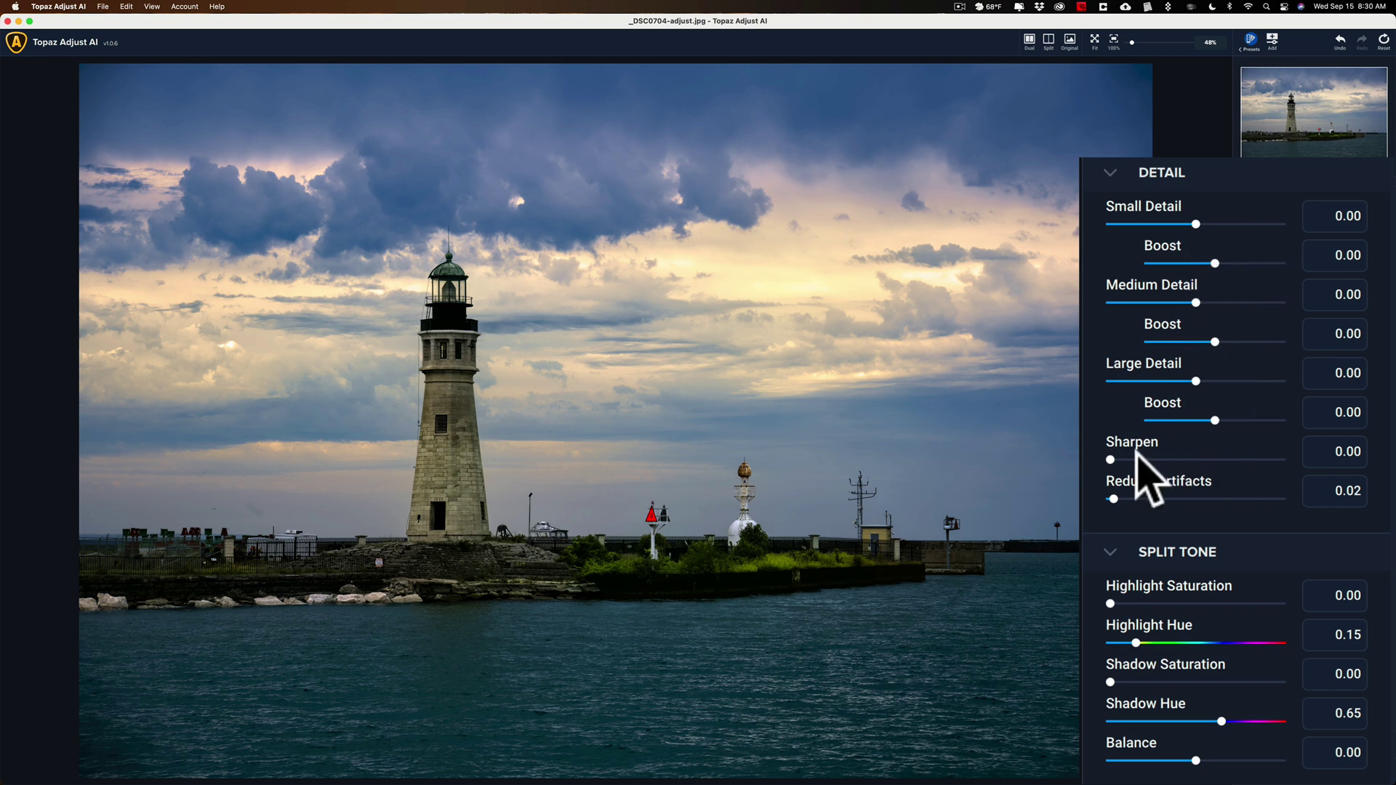
pyautogui.moveTo(1114, 457); pyautogui.dragTo(1167, 460)
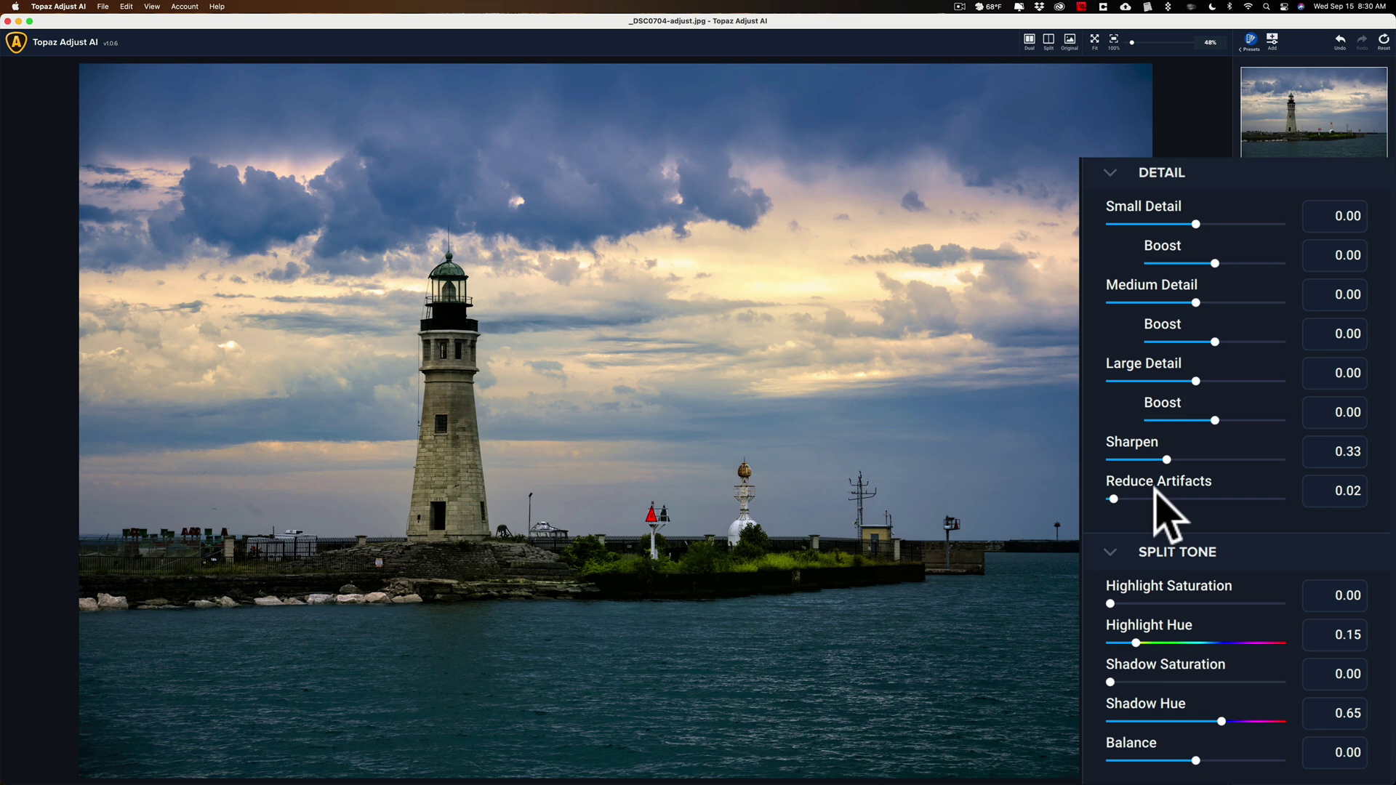
pyautogui.moveTo(1115, 498); pyautogui.dragTo(1146, 500)
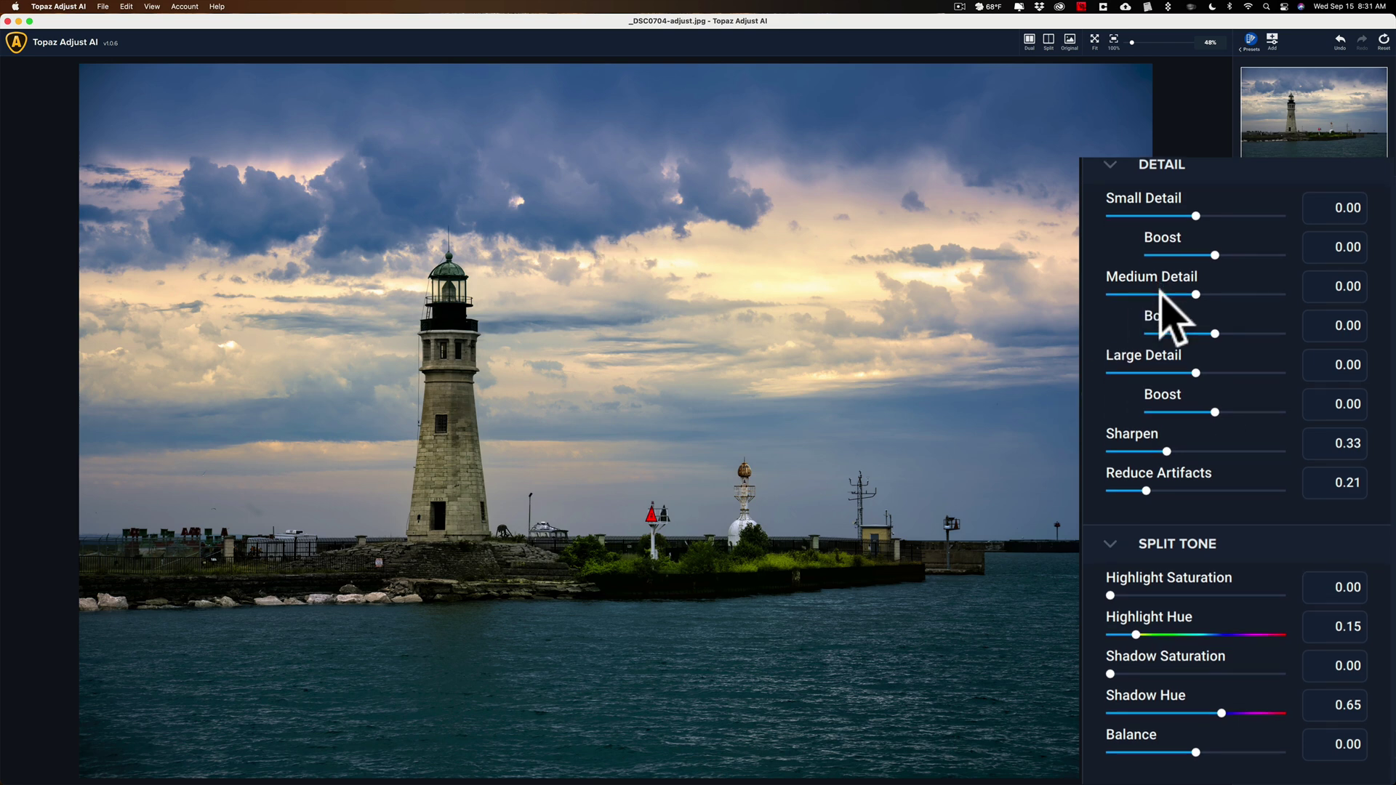
# - Lower the overall adjustment Opacity from 1.00 to 0.82 in the Grain section
pyautogui.scroll(-2, 1245, 258)
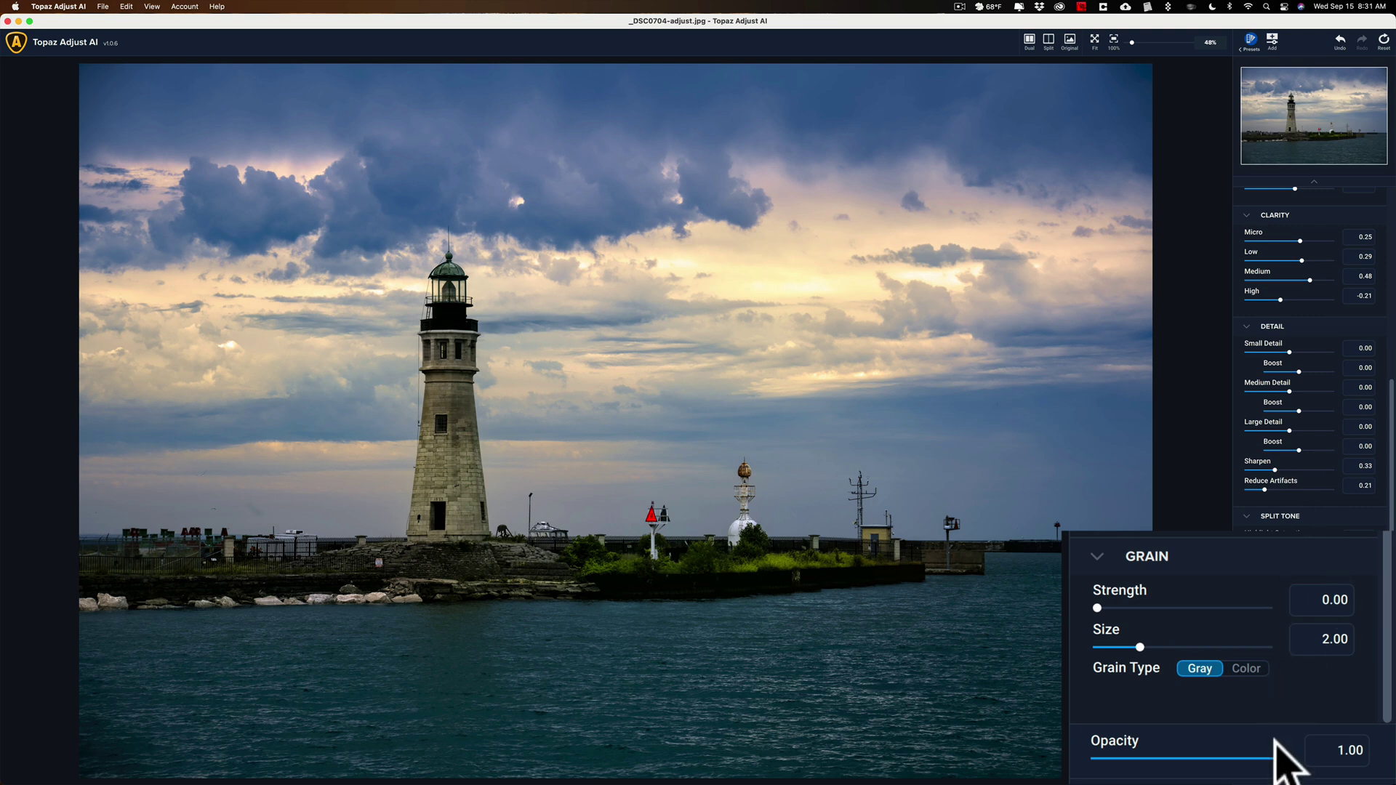
pyautogui.moveTo(1280, 759); pyautogui.dragTo(1249, 759)
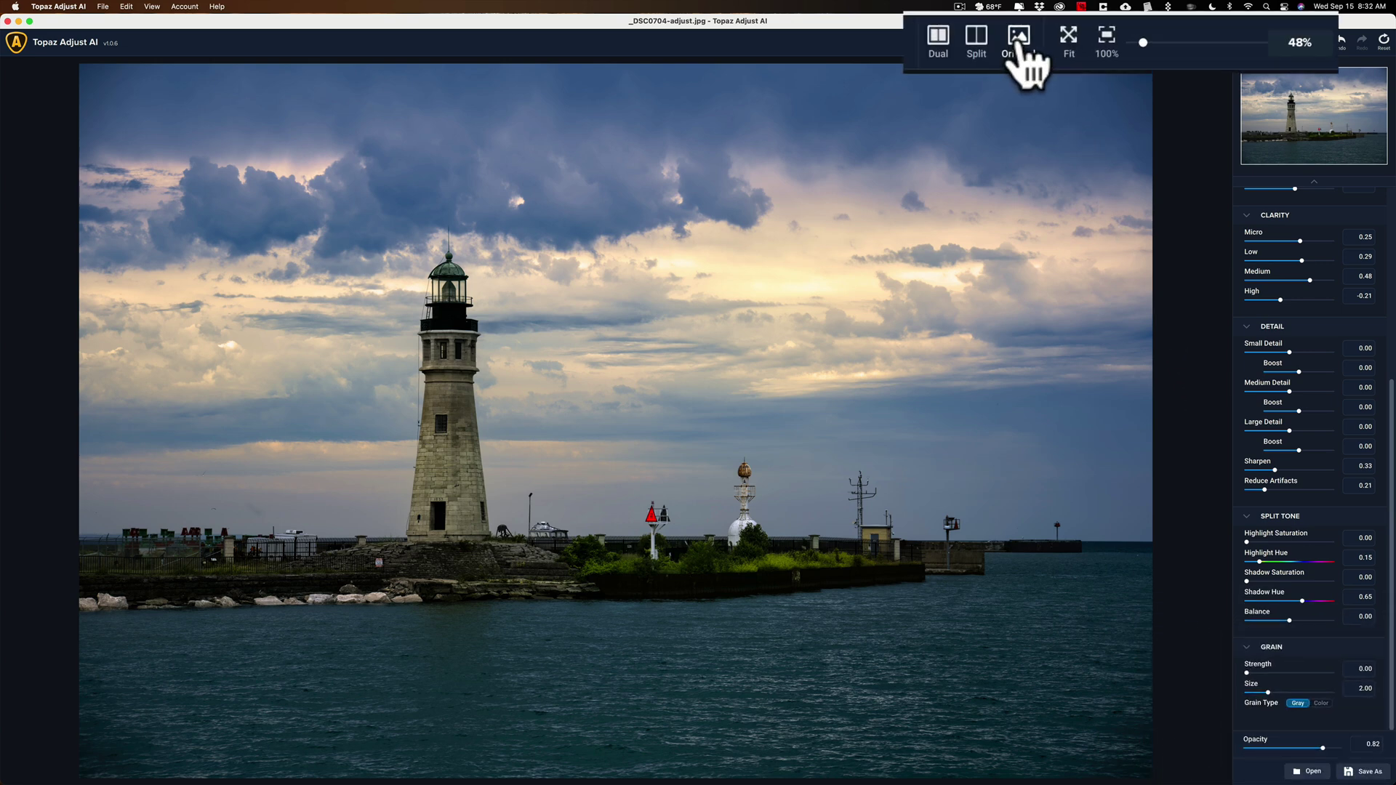
pyautogui.click(1018, 38)
pyautogui.click(1019, 40)
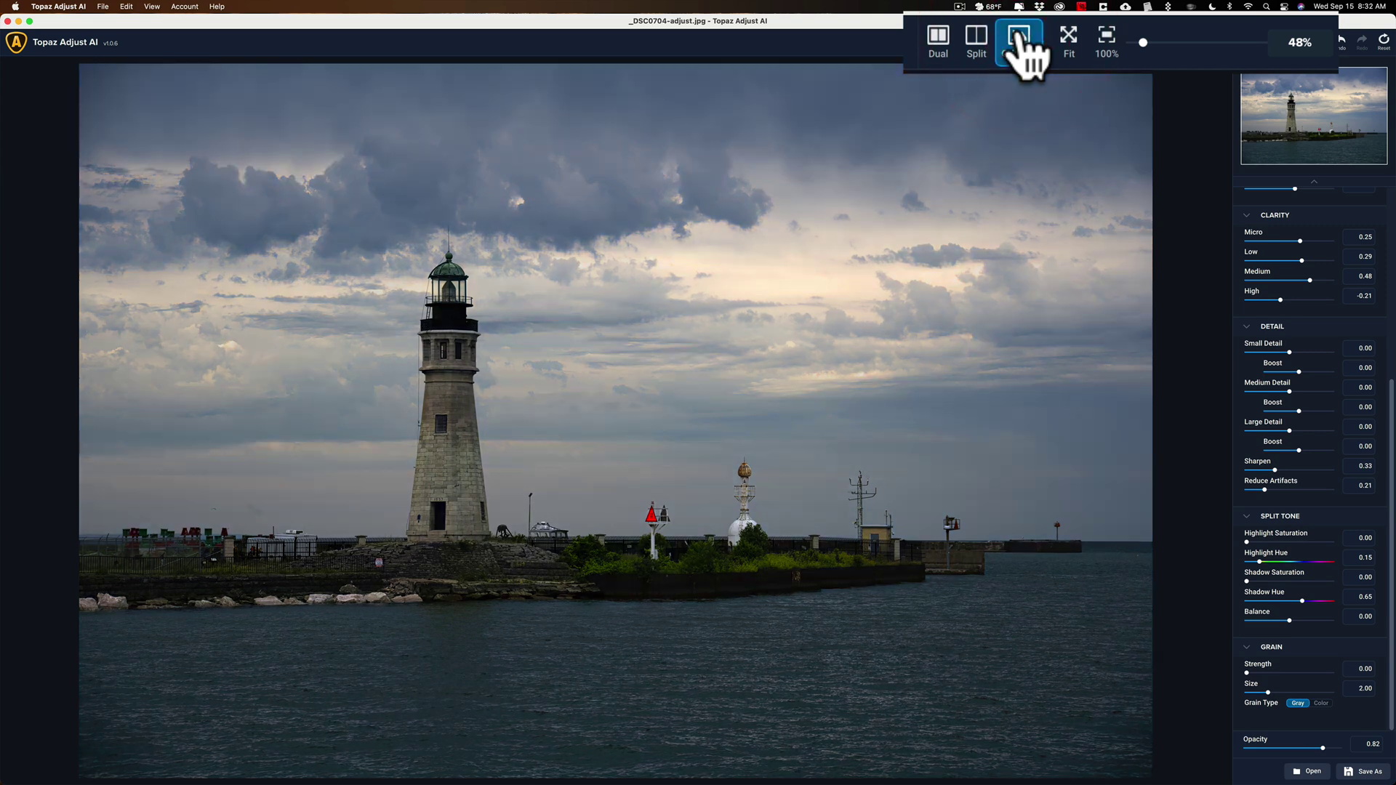
pyautogui.click(1019, 40)
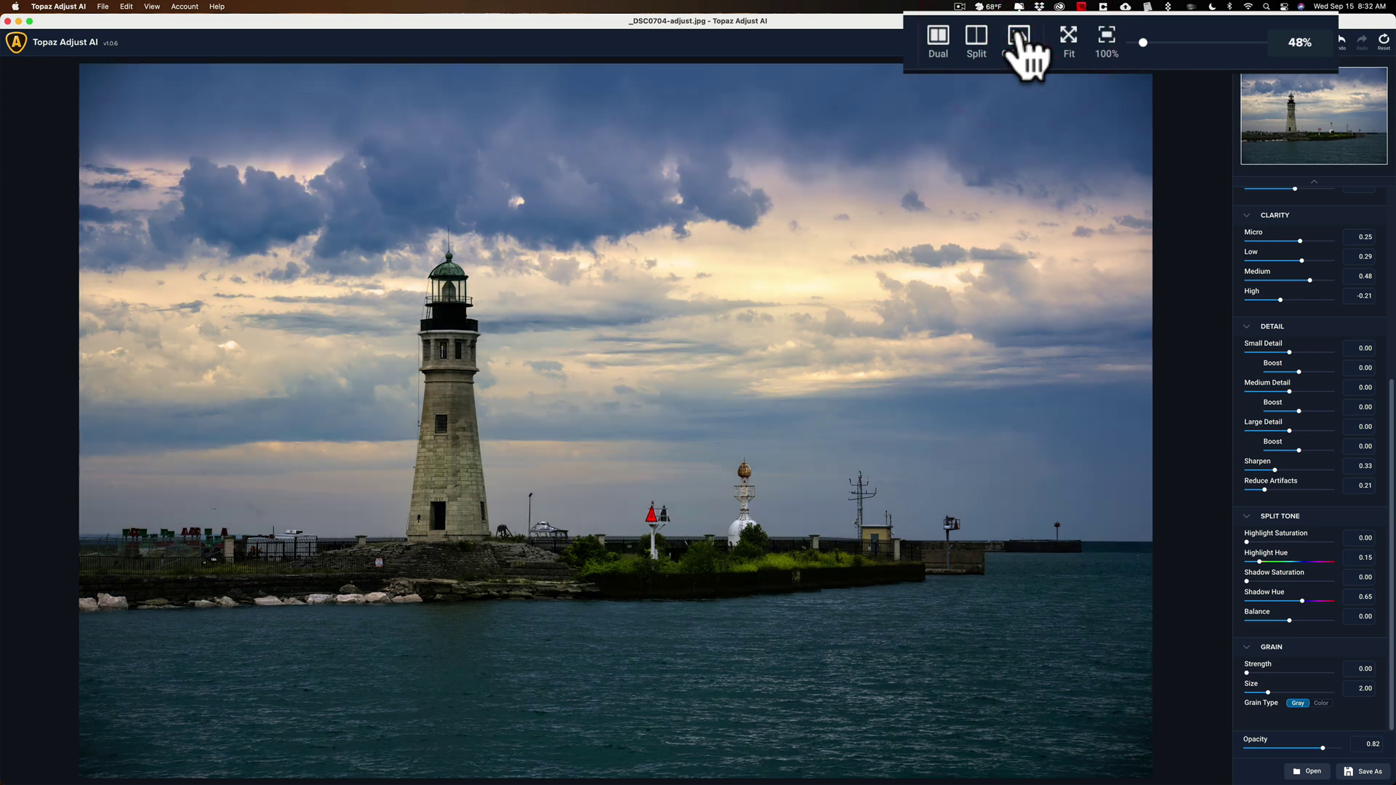
pyautogui.click(976, 43)
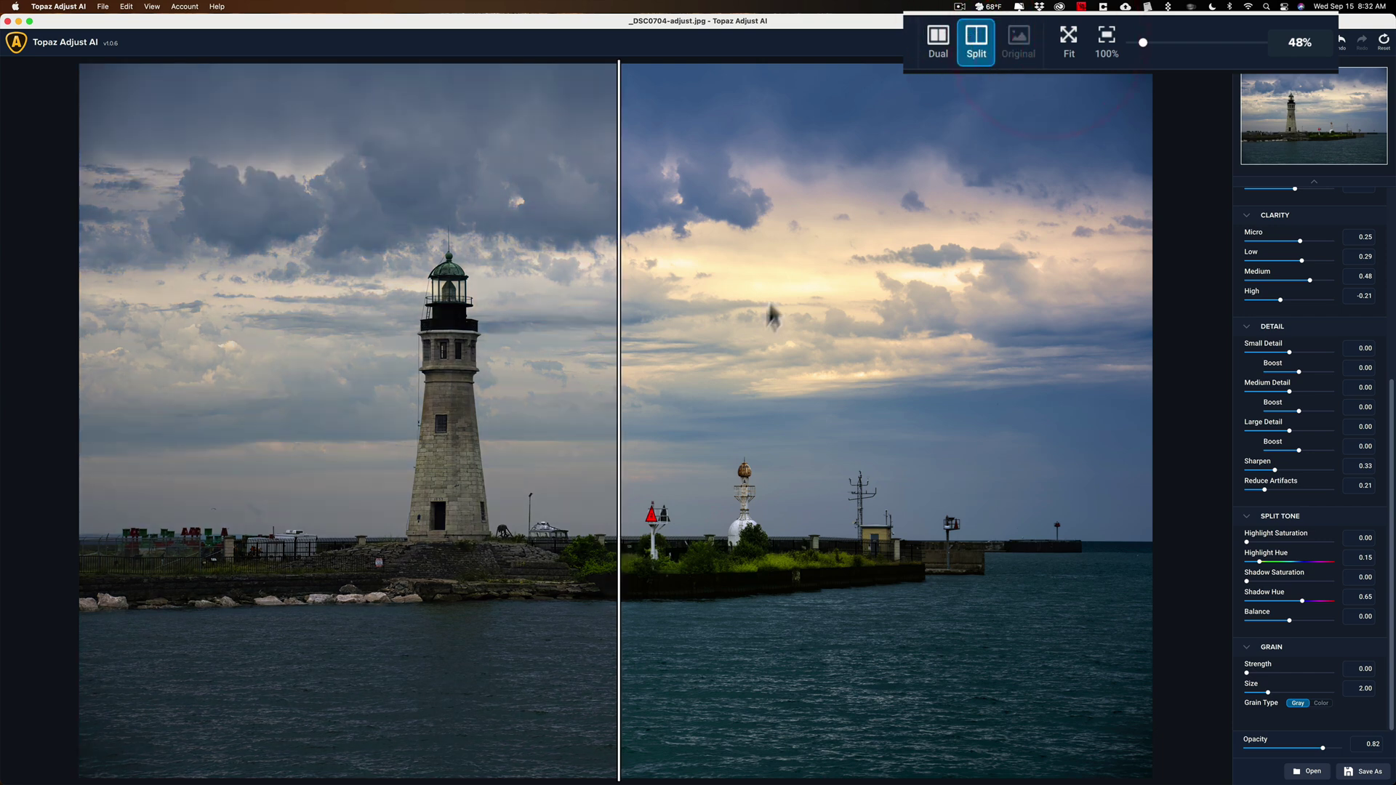
pyautogui.moveTo(617, 422); pyautogui.dragTo(723, 396)
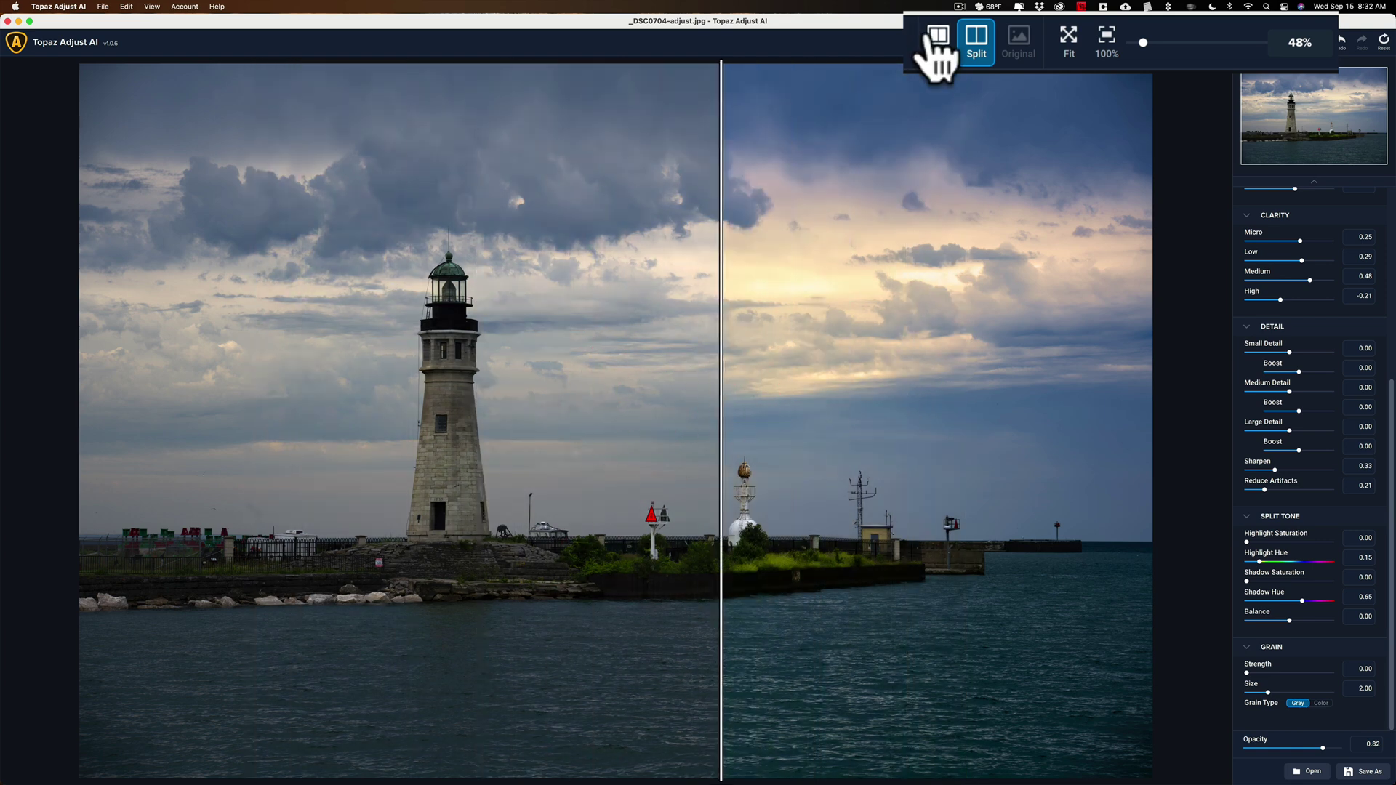
pyautogui.click(938, 44)
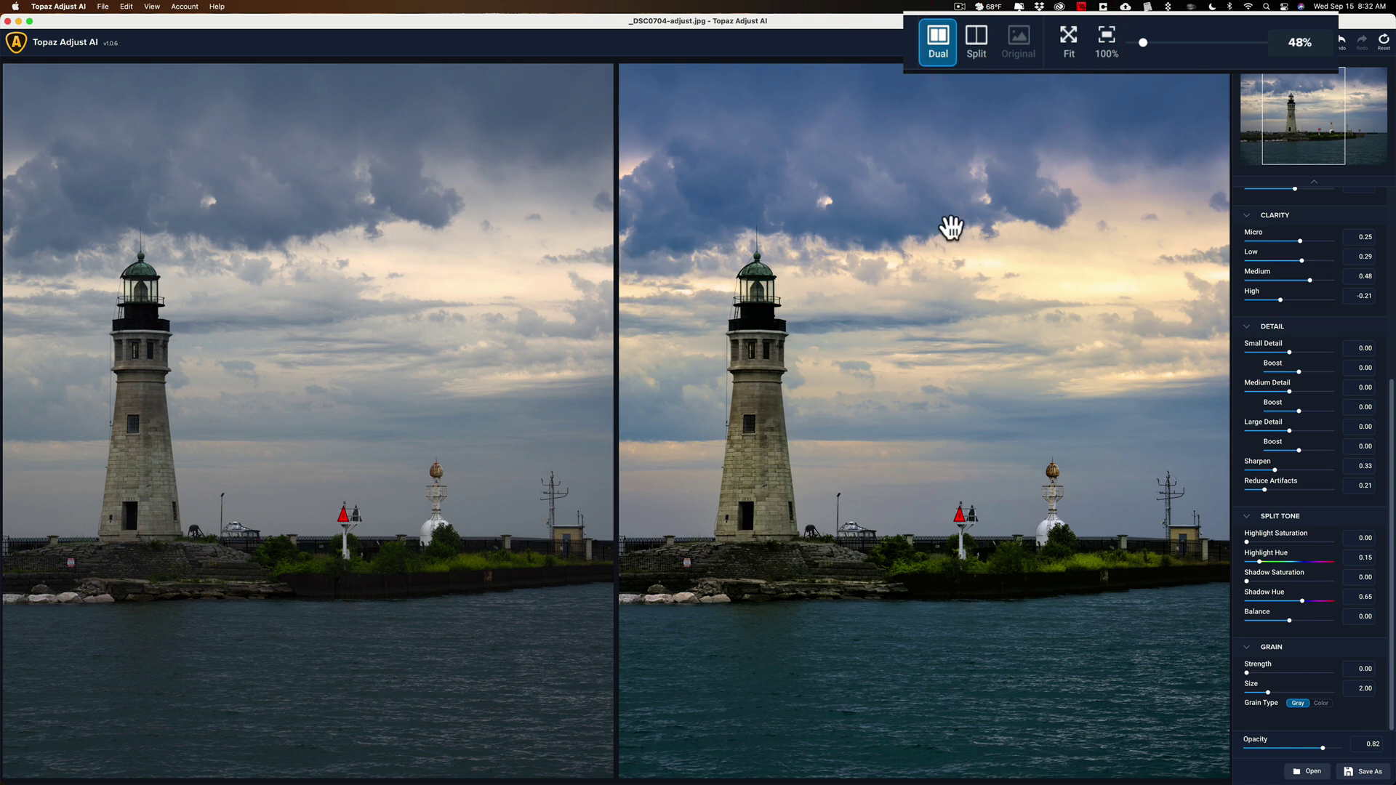
pyautogui.click(939, 45)
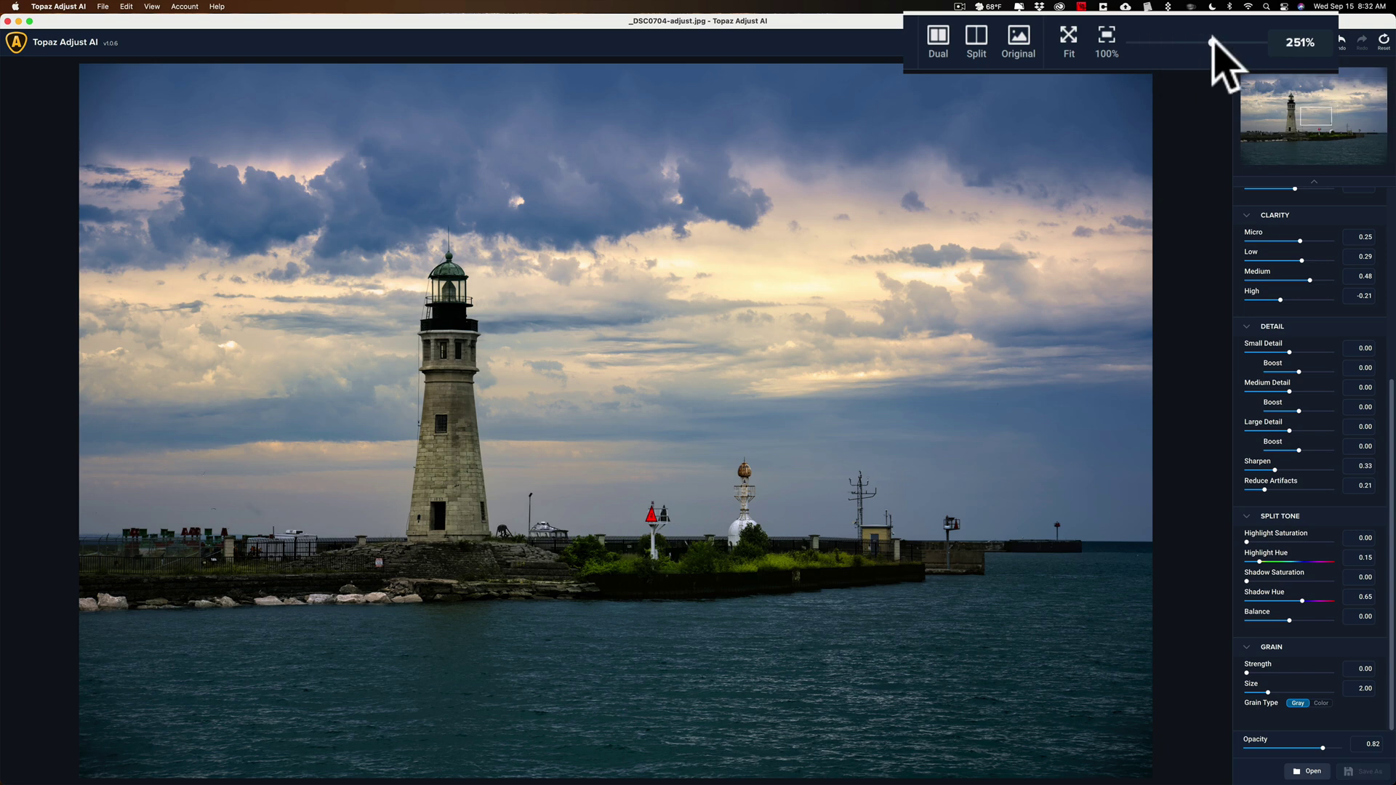
pyautogui.moveTo(1210, 56); pyautogui.dragTo(1142, 45)
pyautogui.click(1108, 40)
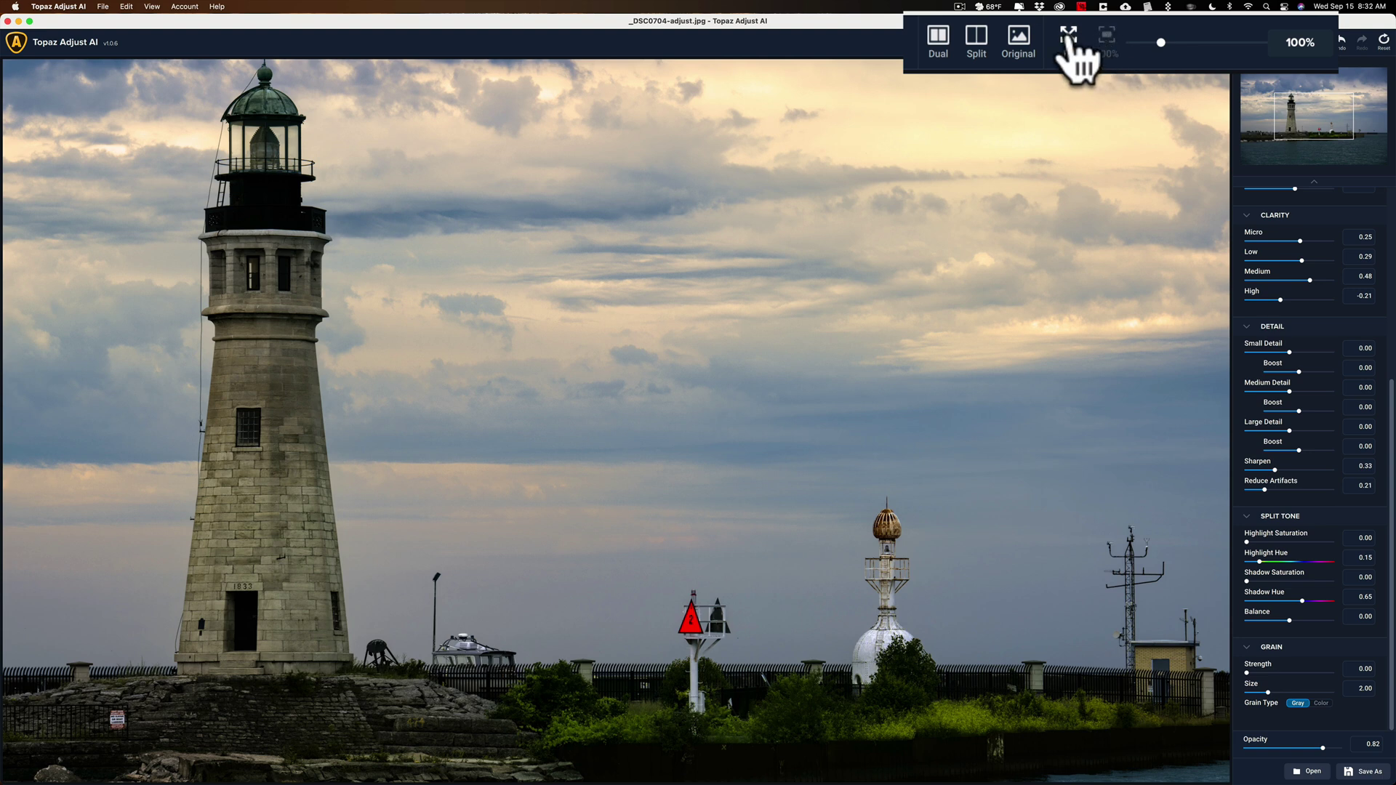
pyautogui.click(1067, 37)
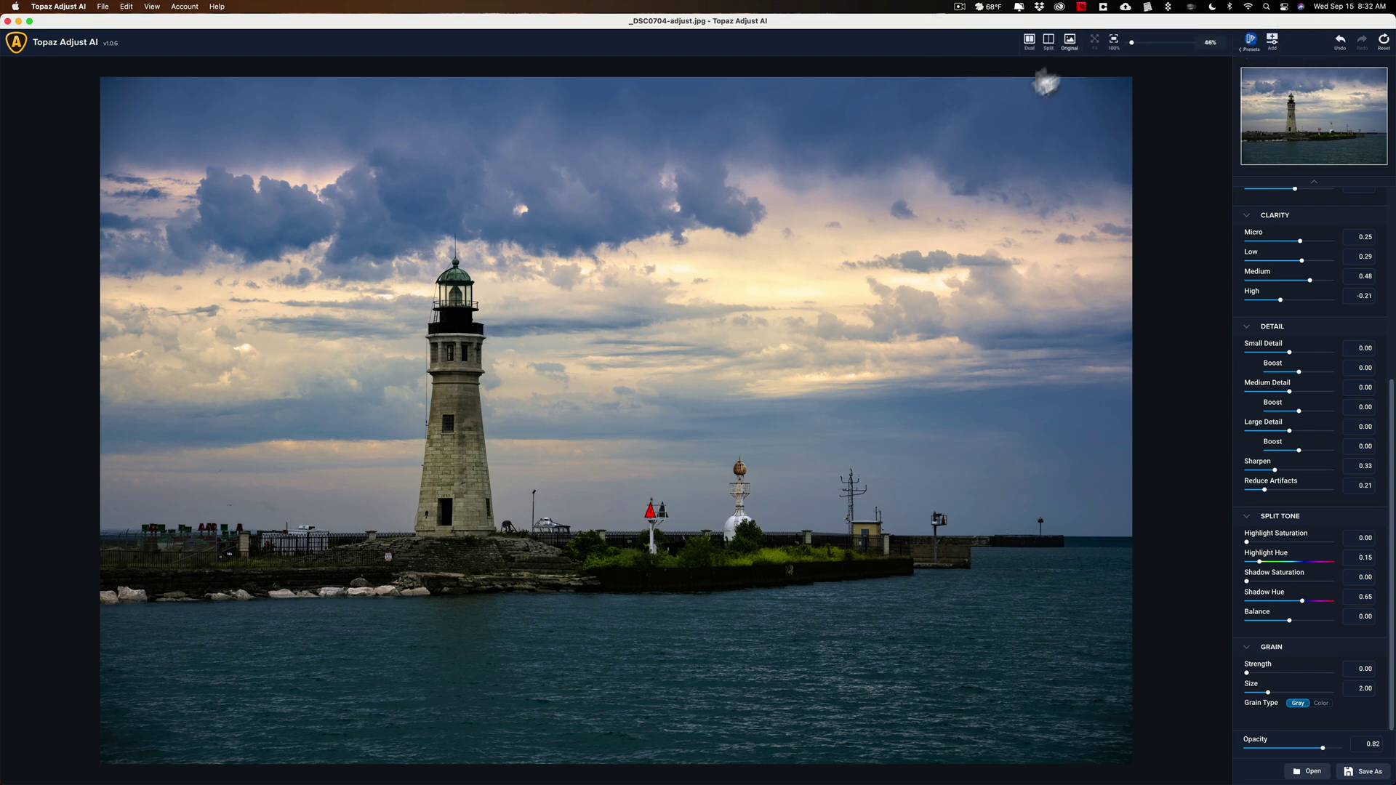
pyautogui.scroll(5, 805, 203)
pyautogui.scroll(-10, 805, 204)
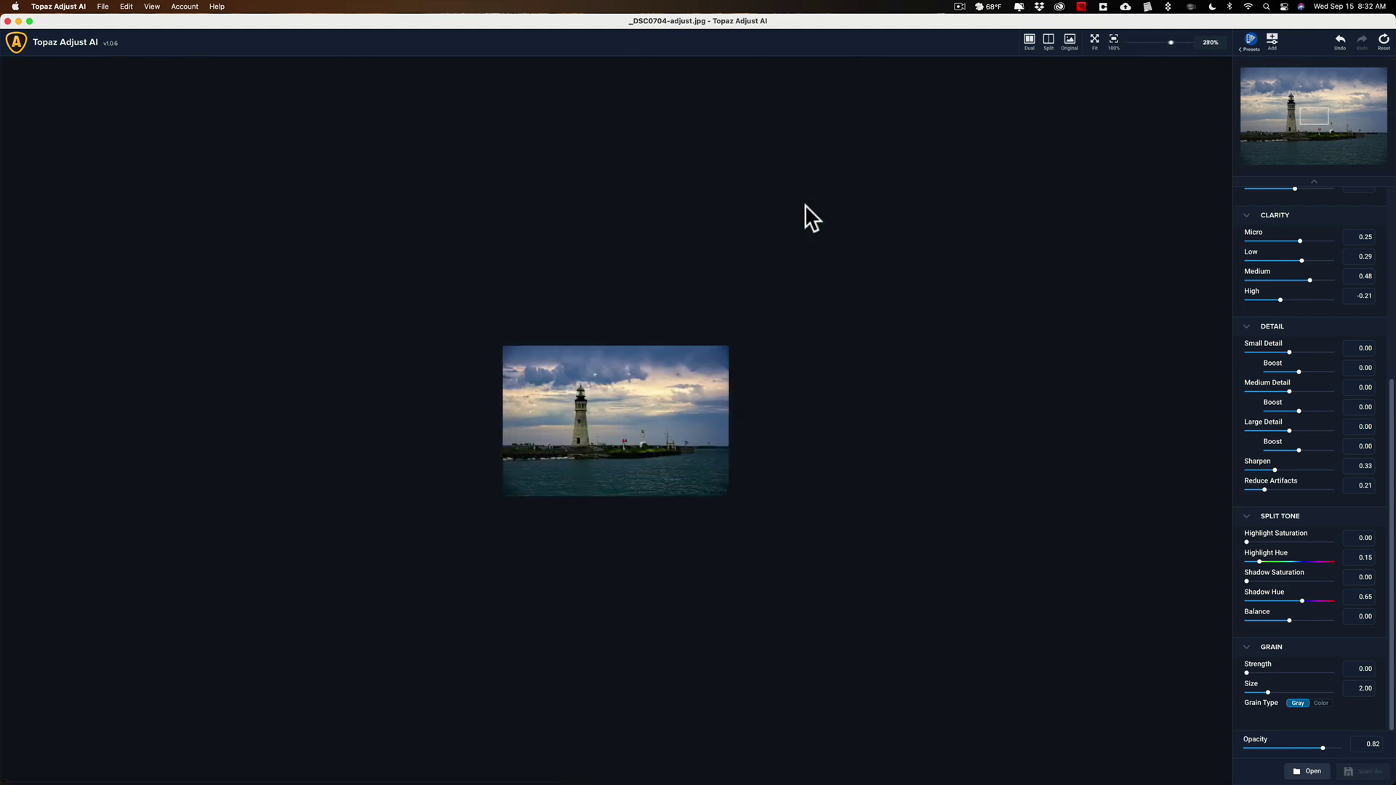
pyautogui.scroll(5, 805, 203)
pyautogui.scroll(-5, 805, 204)
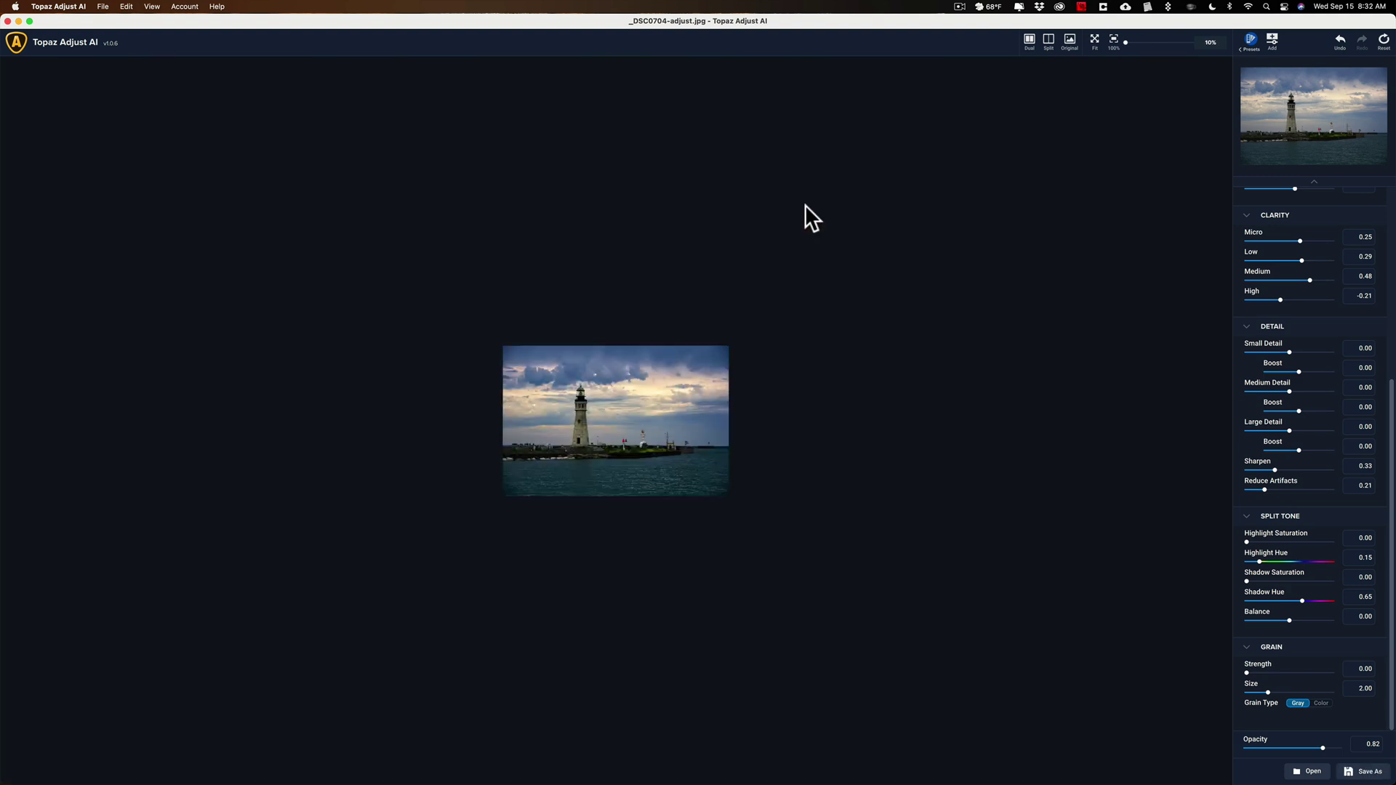
pyautogui.click(1094, 40)
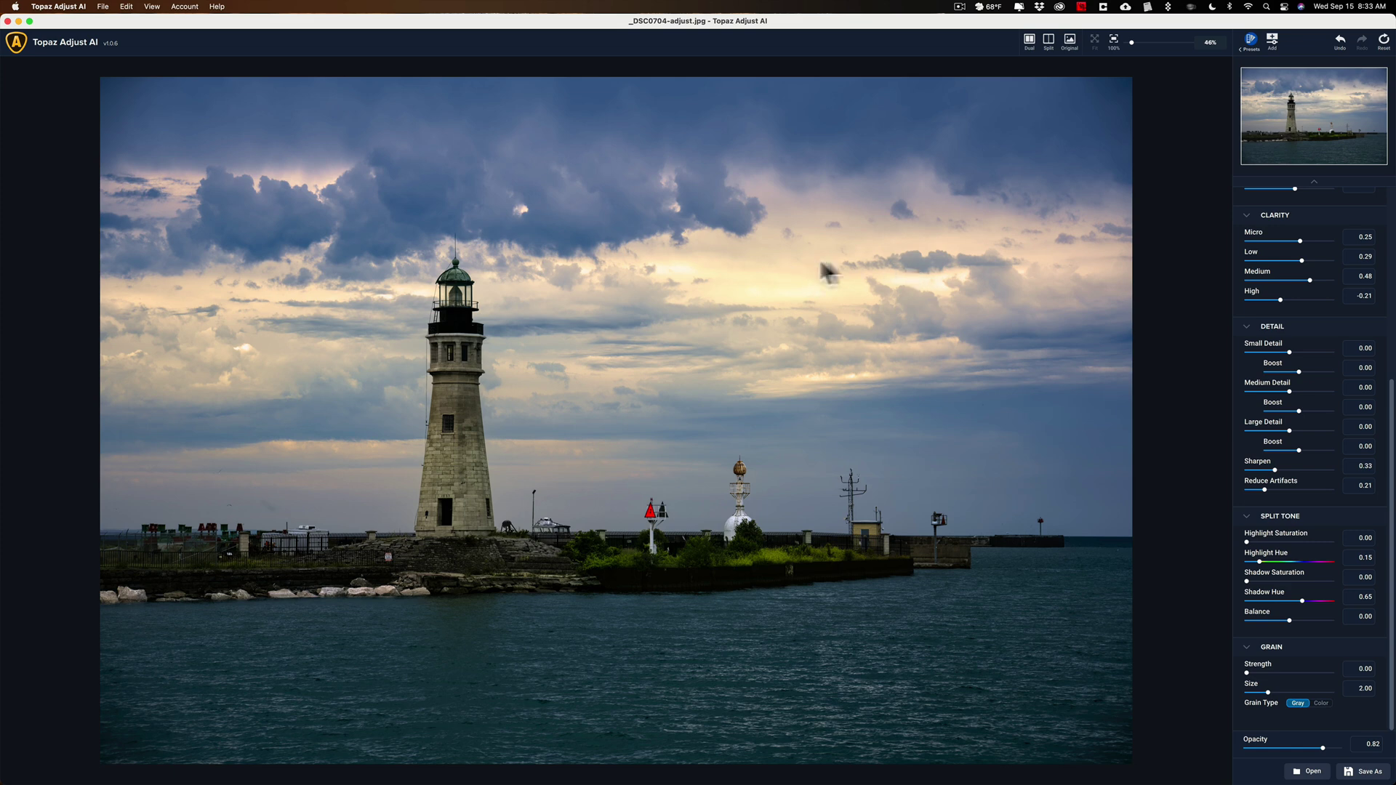
pyautogui.scroll(-5, 899, 267)
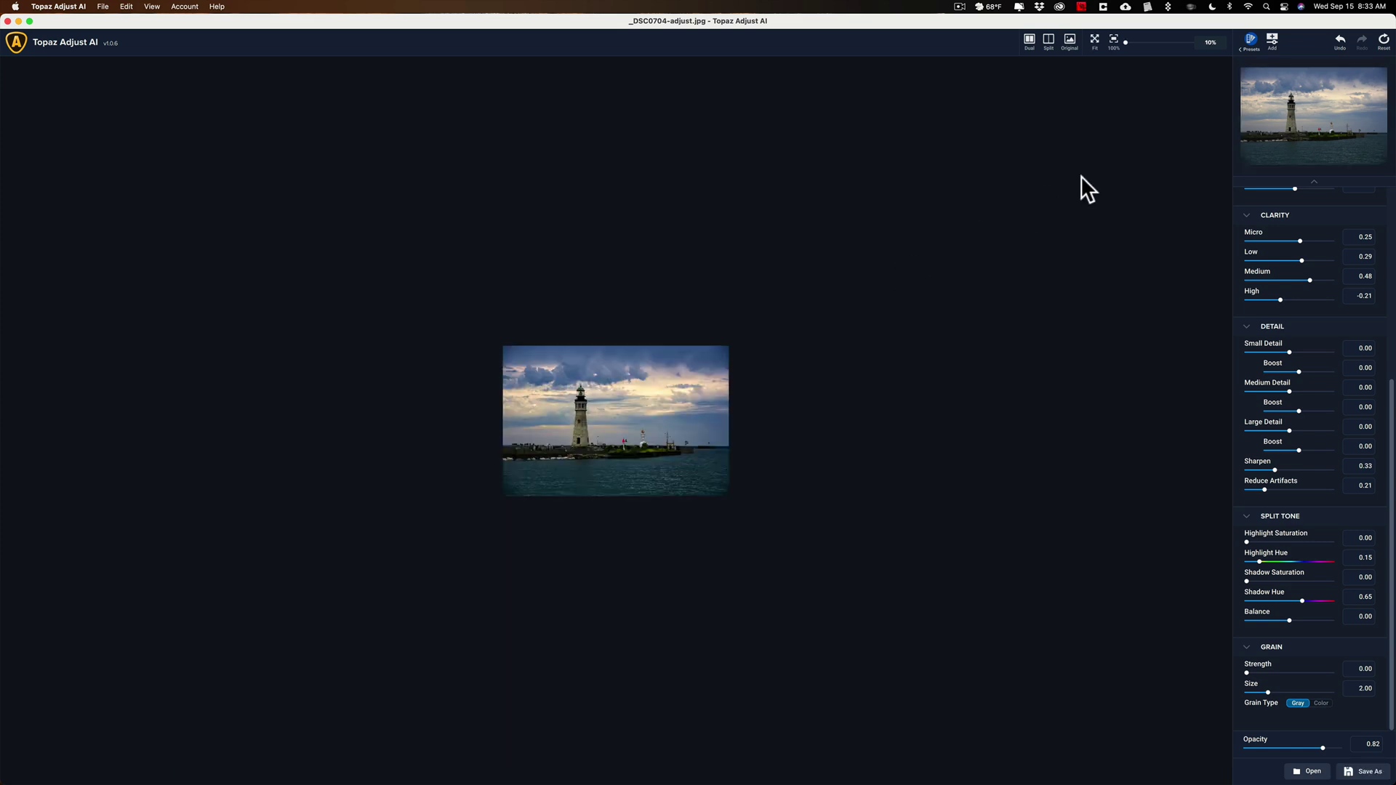
pyautogui.click(1094, 40)
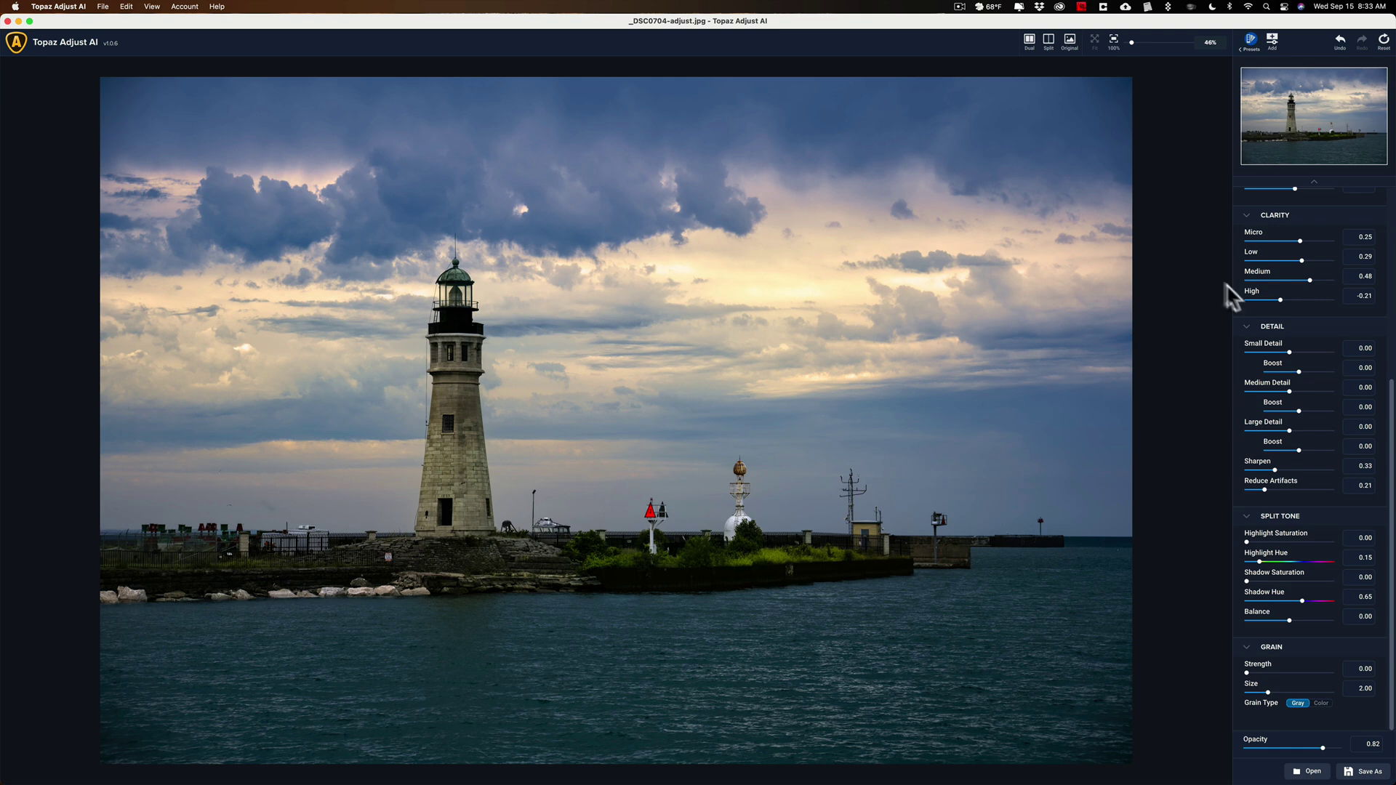
pyautogui.scroll(10, 1266, 298)
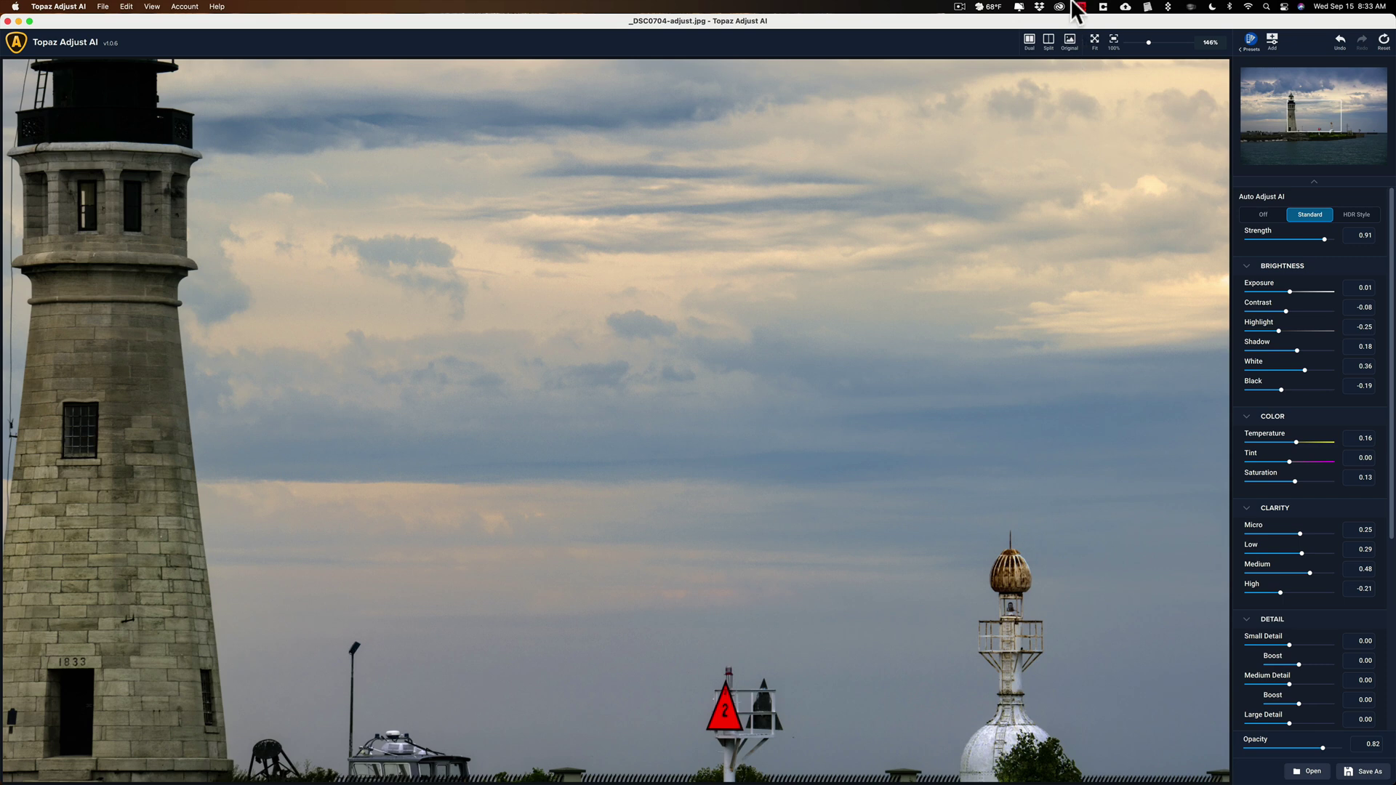
pyautogui.click(1095, 40)
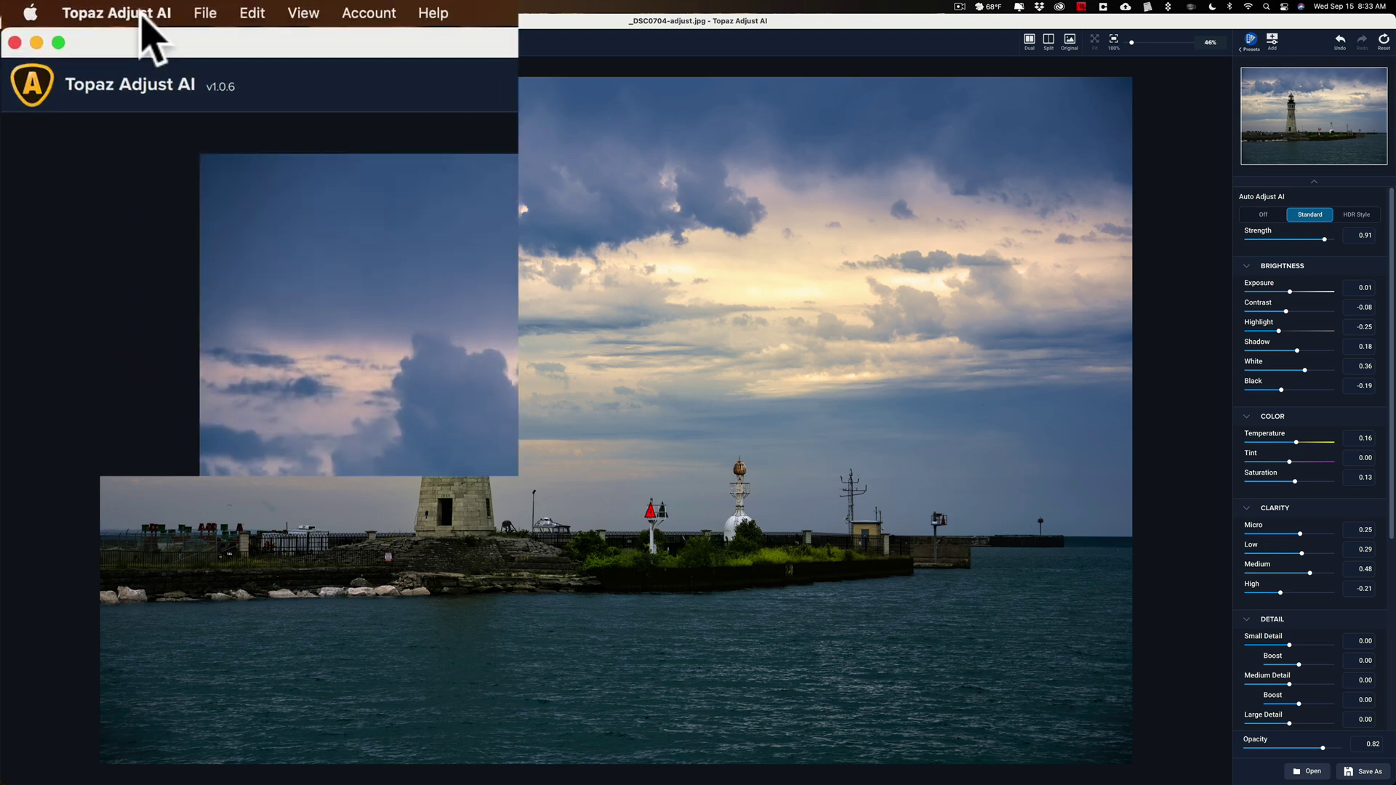
# - Disable anonymous data collection in Preferences and reveal the presets folder in Finder
pyautogui.click(117, 14)
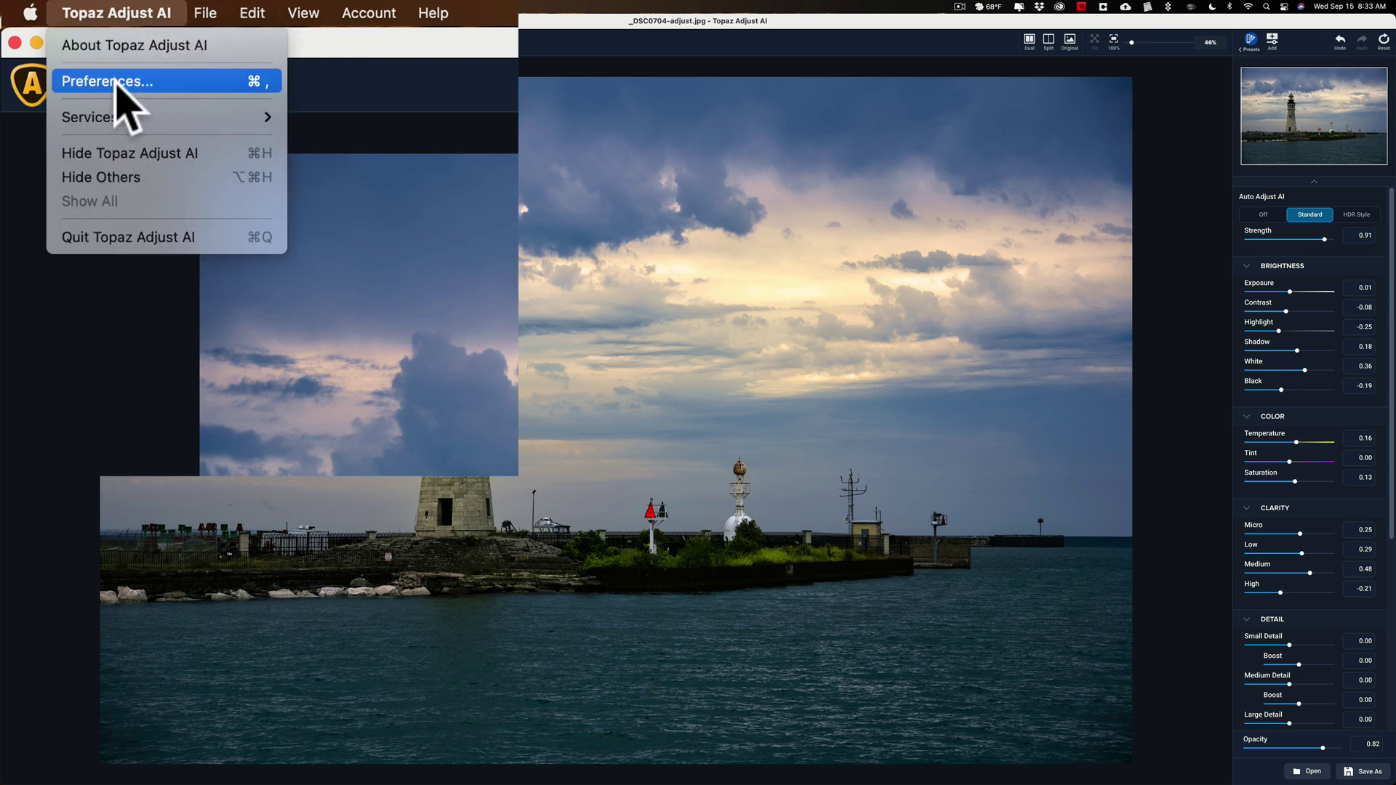
pyautogui.click(116, 82)
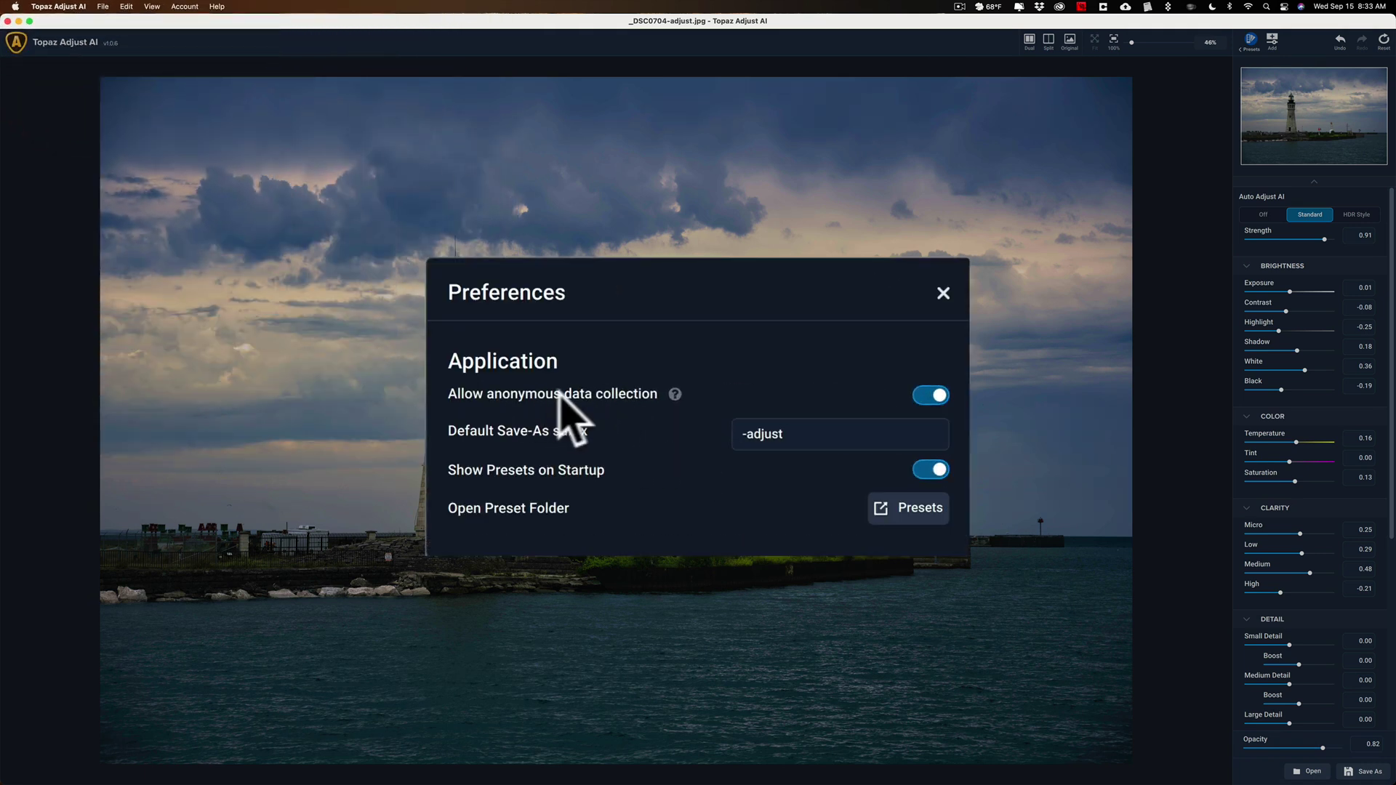
pyautogui.click(927, 397)
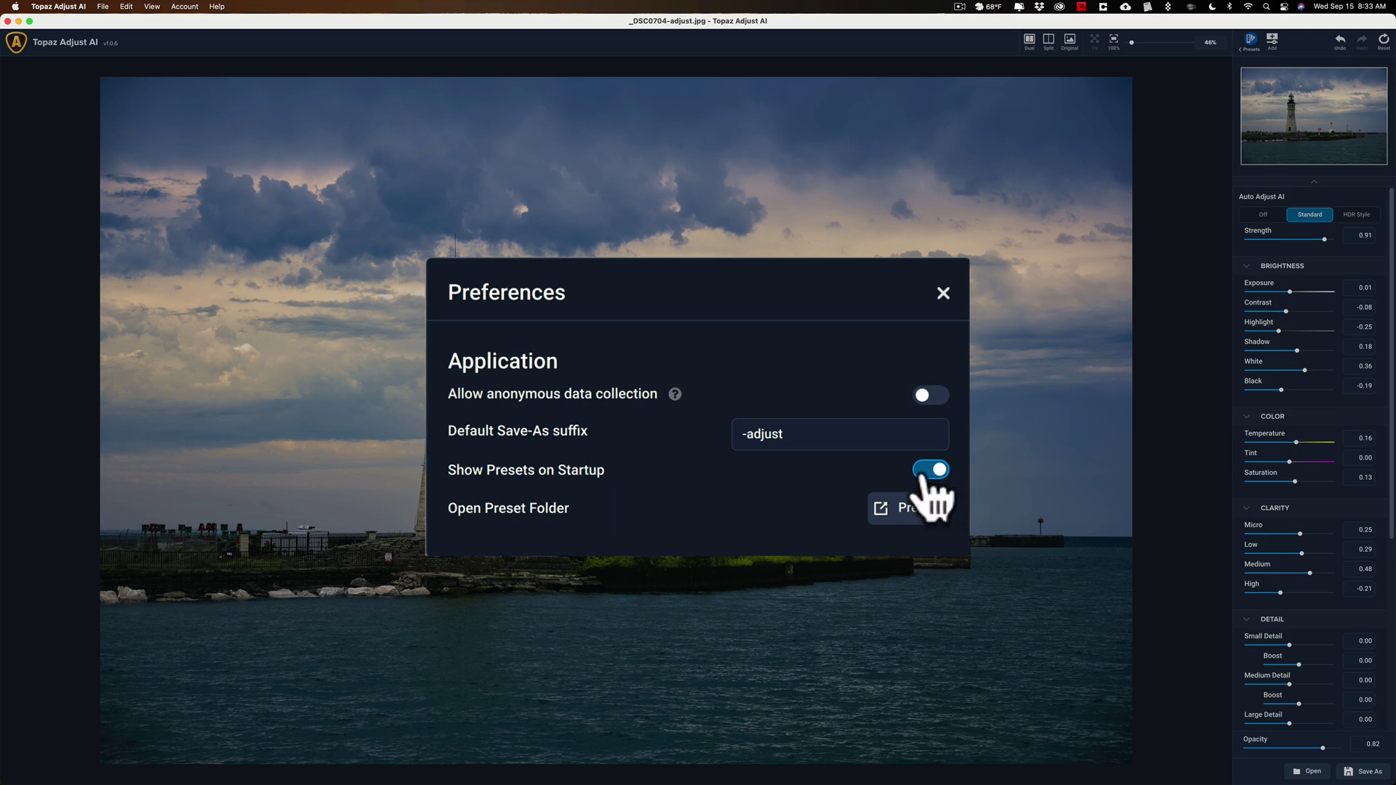
pyautogui.click(906, 511)
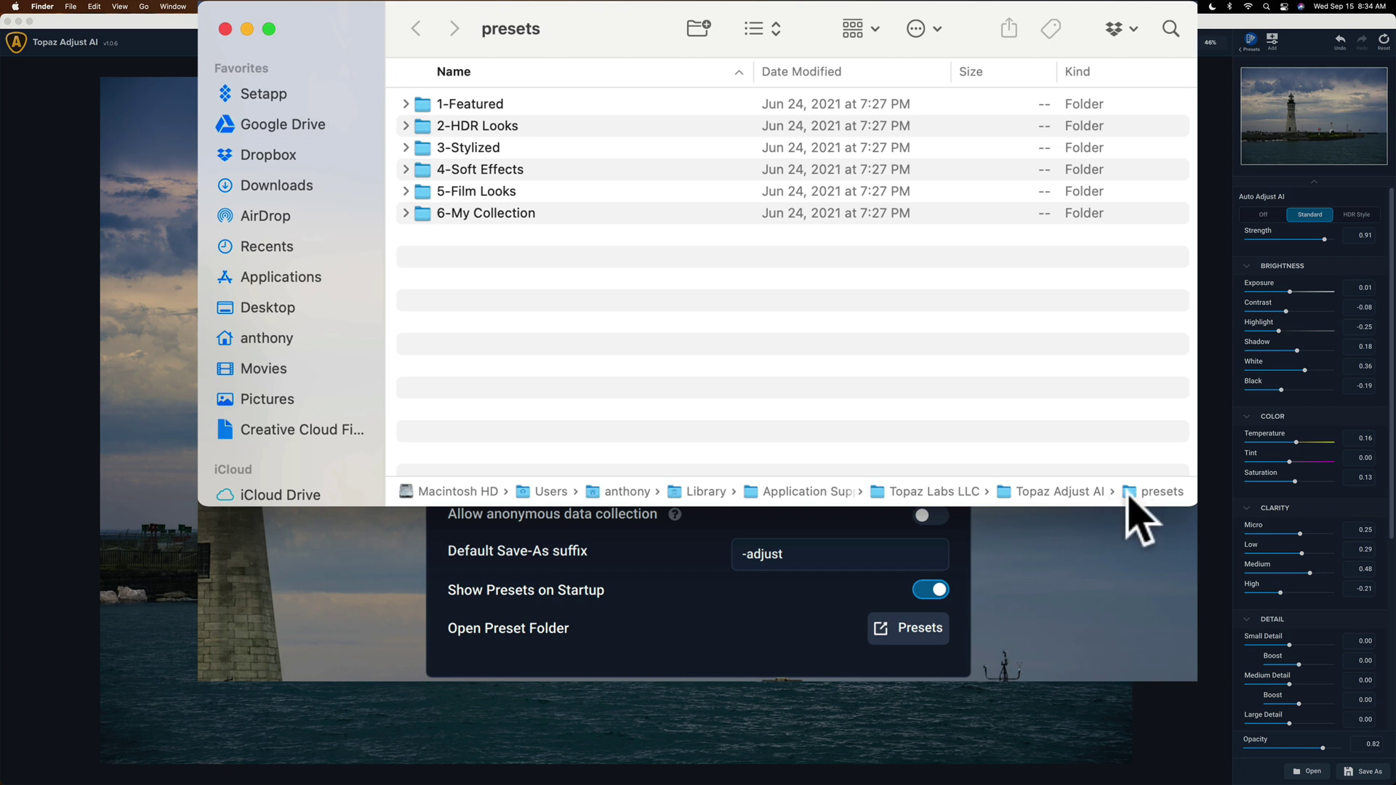
# - Inspect the 1-Featured and 6-My Collection preset folders, returning to the folder list
pyautogui.click(479, 101)
pyautogui.doubleClick(479, 103)
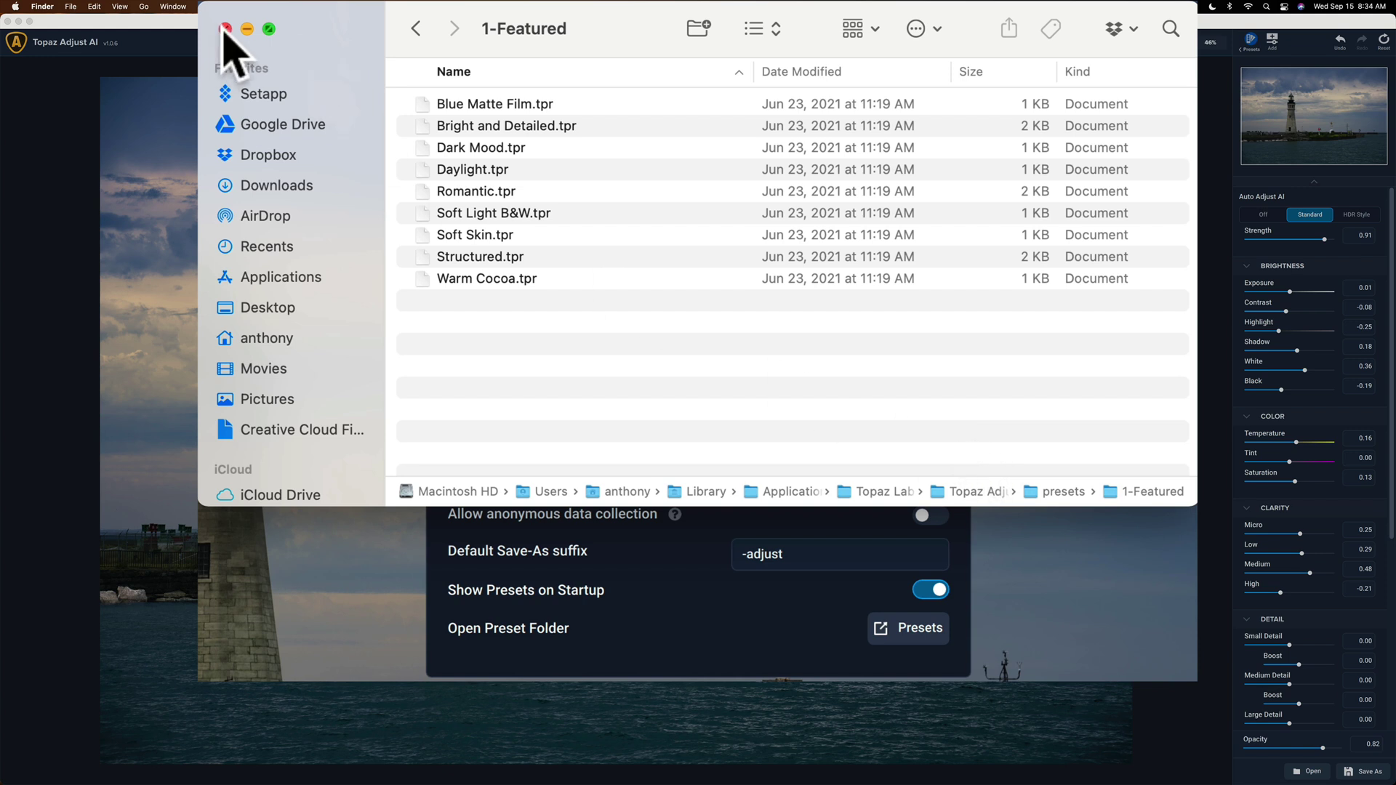
pyautogui.click(416, 29)
pyautogui.doubleClick(473, 215)
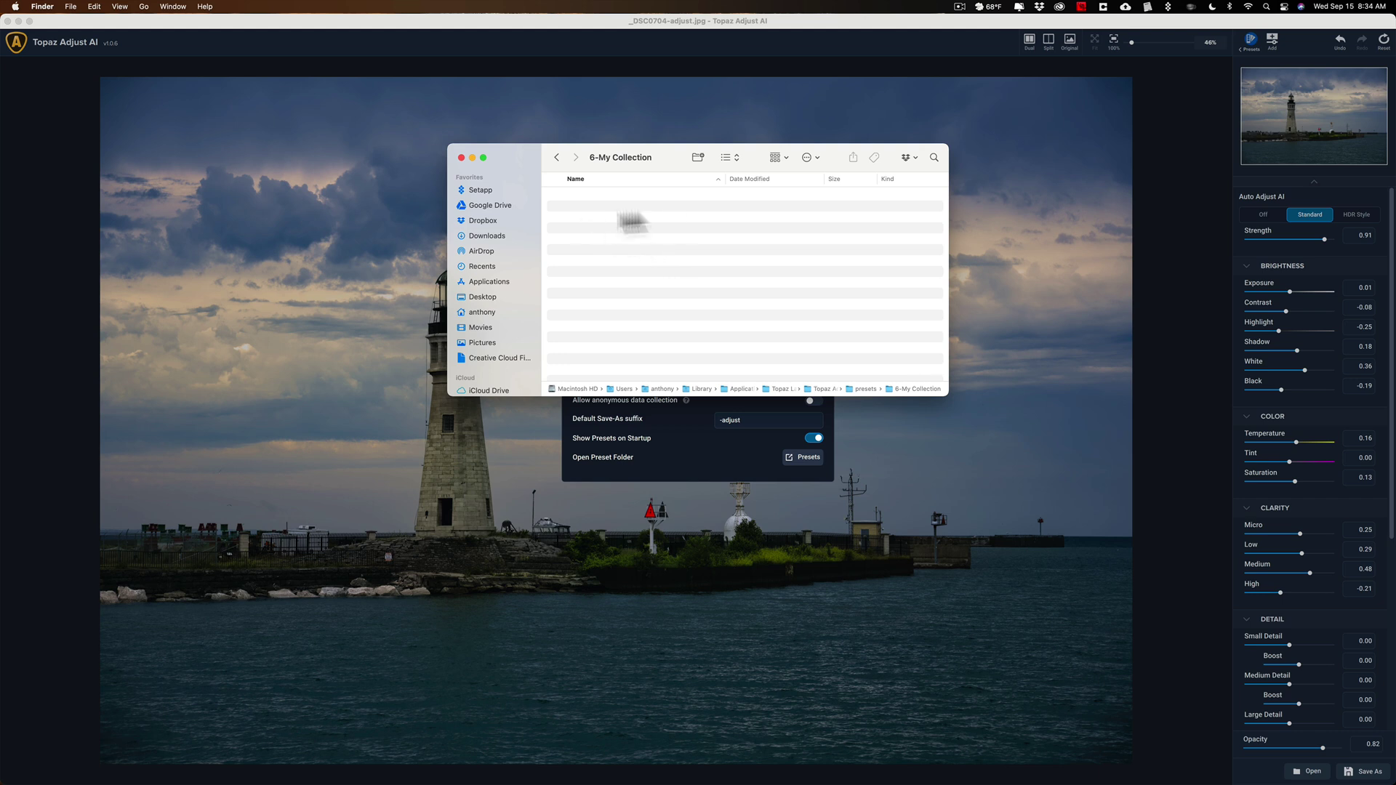
pyautogui.click(553, 155)
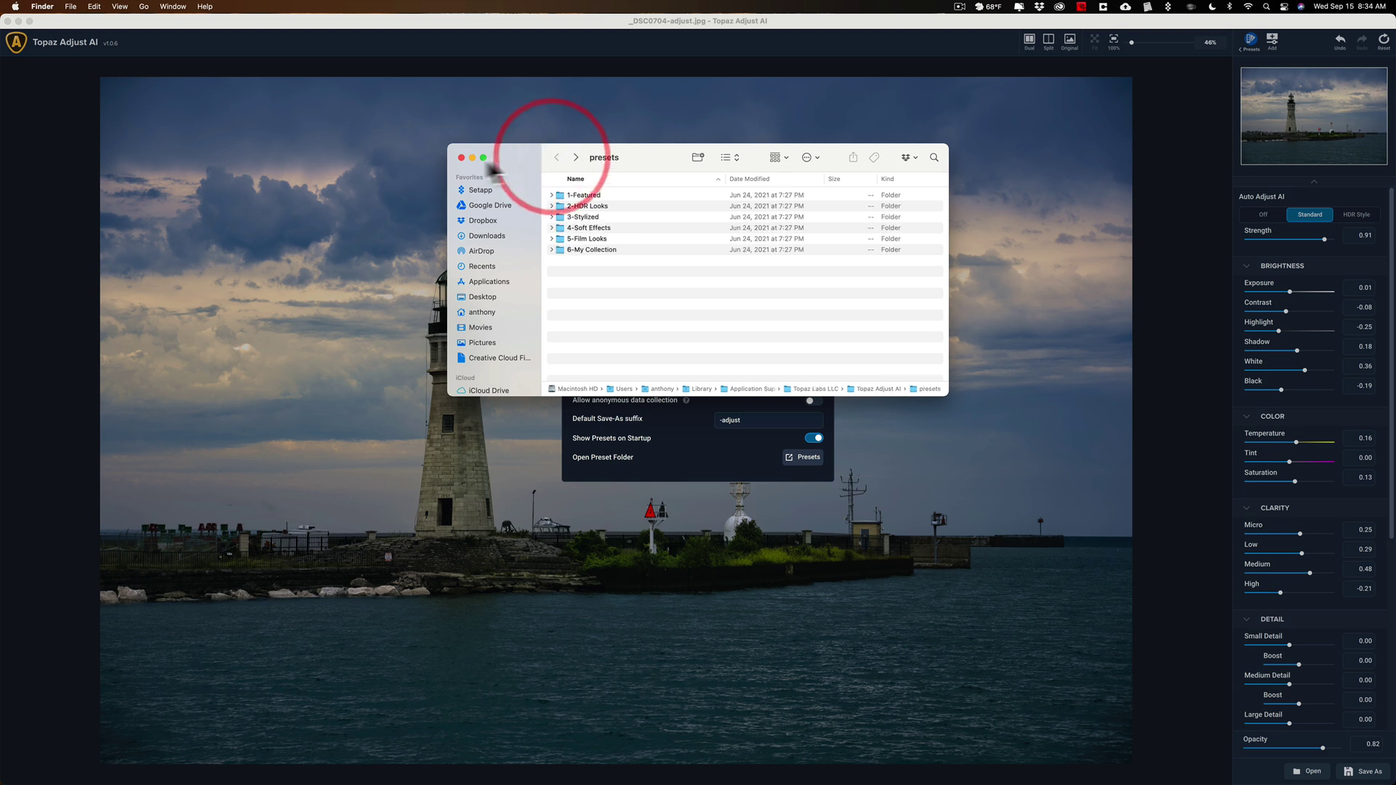
# - Close the presets folder and Preferences windows, zoom in on the photo, fit it, then open Save As
pyautogui.click(460, 157)
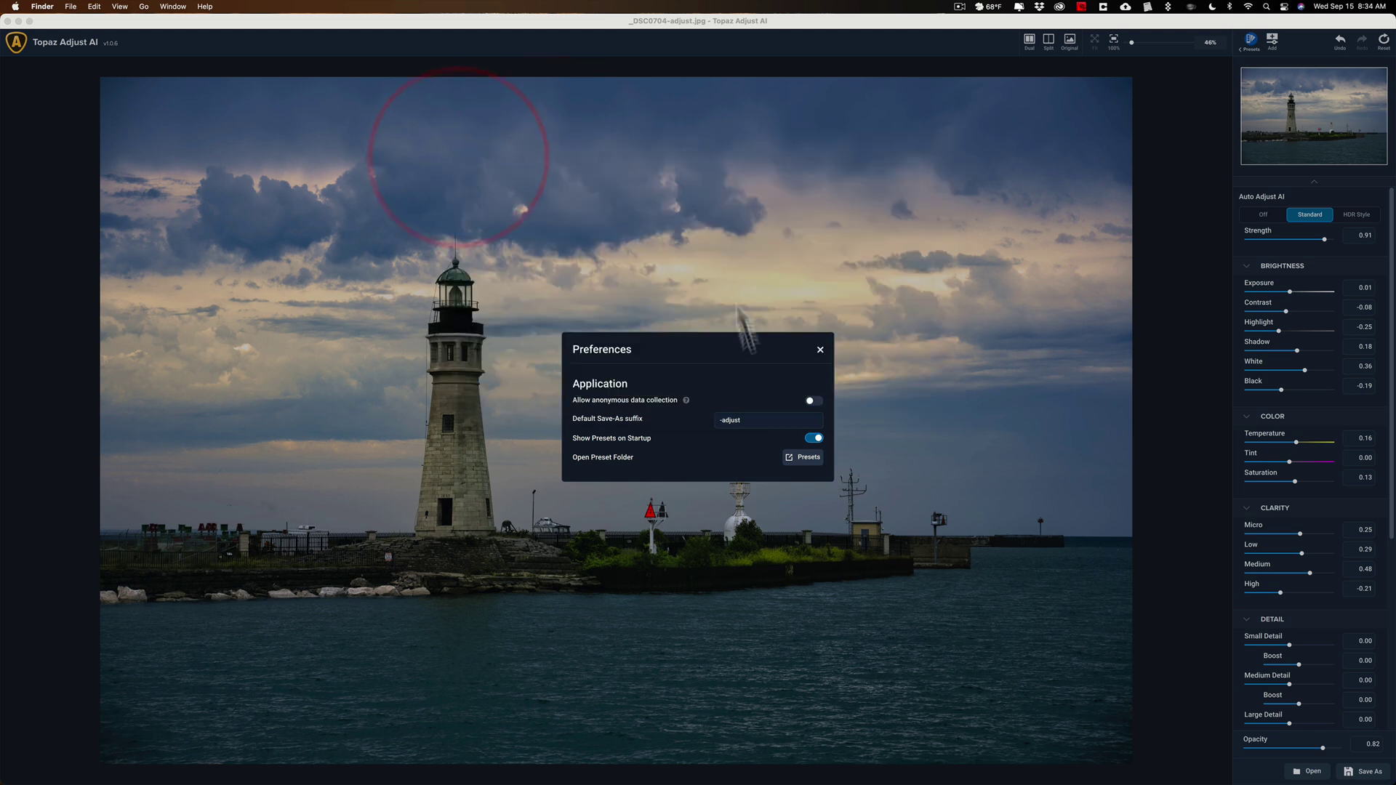
pyautogui.click(819, 348)
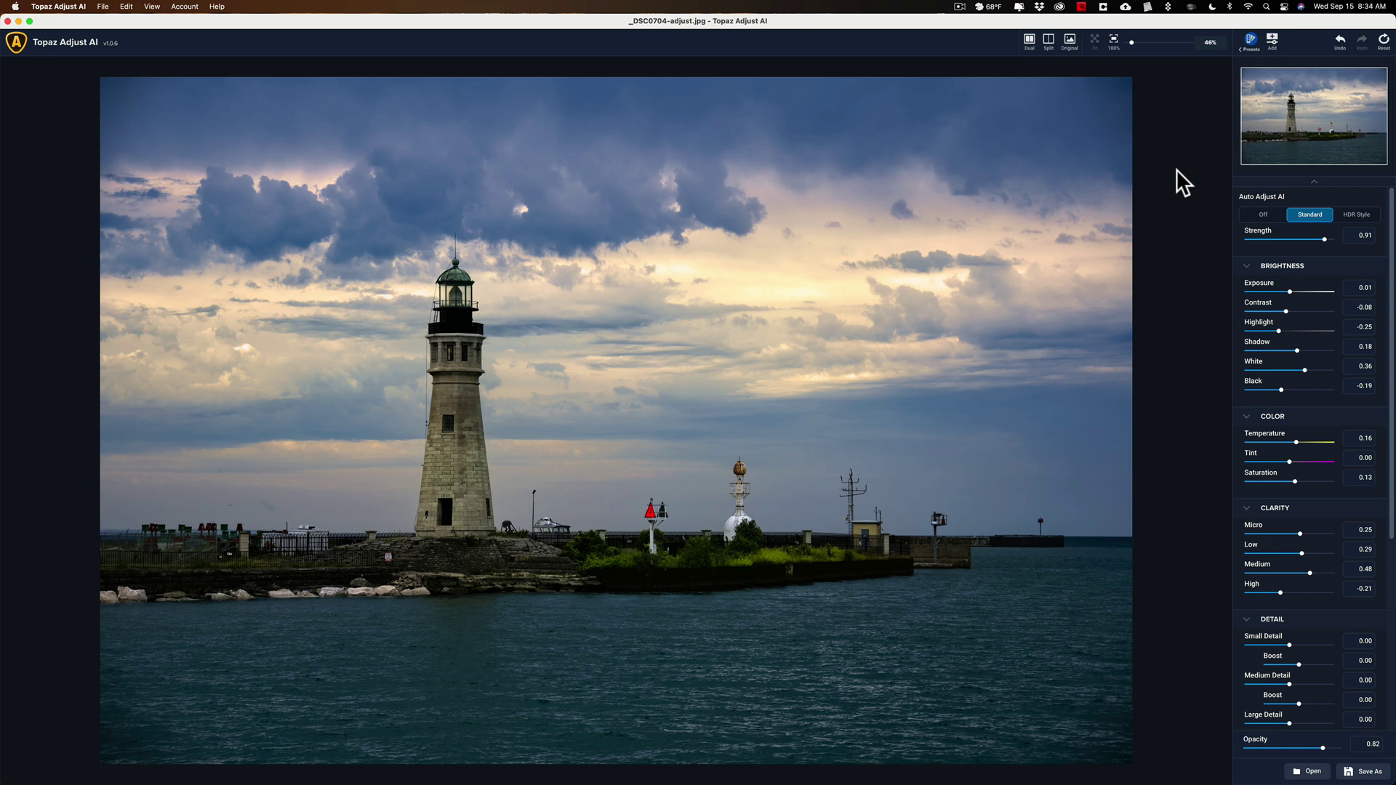
pyautogui.press('super+equal')
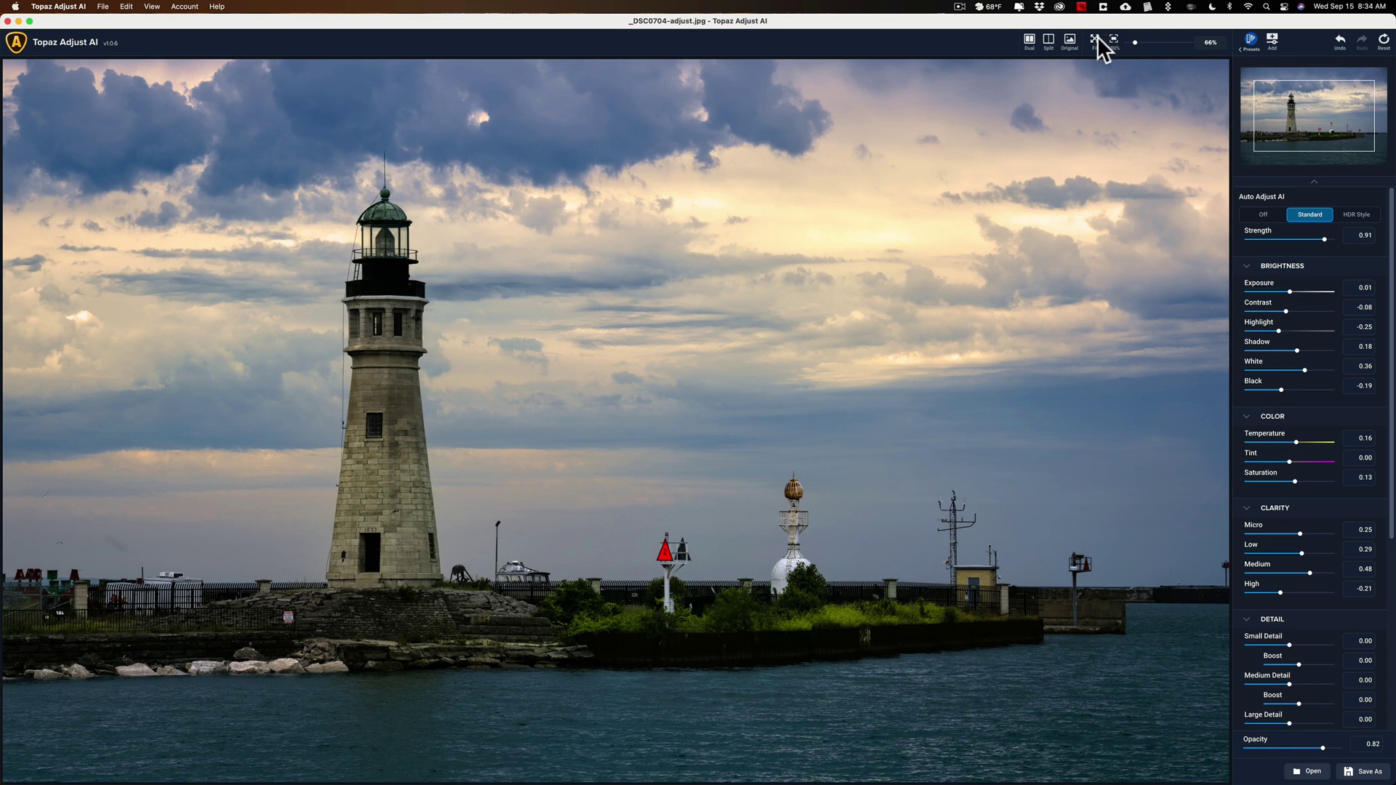
pyautogui.click(1095, 38)
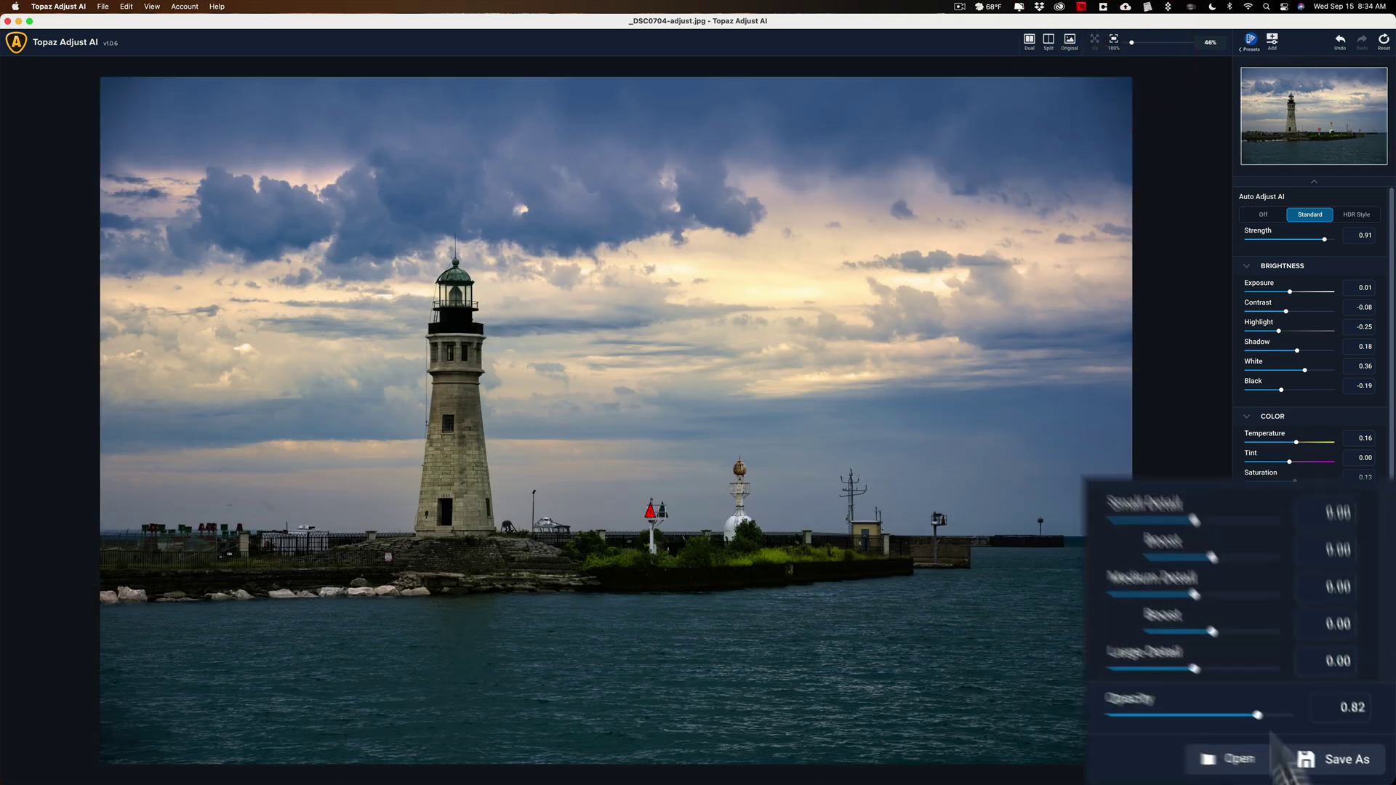
pyautogui.click(1280, 746)
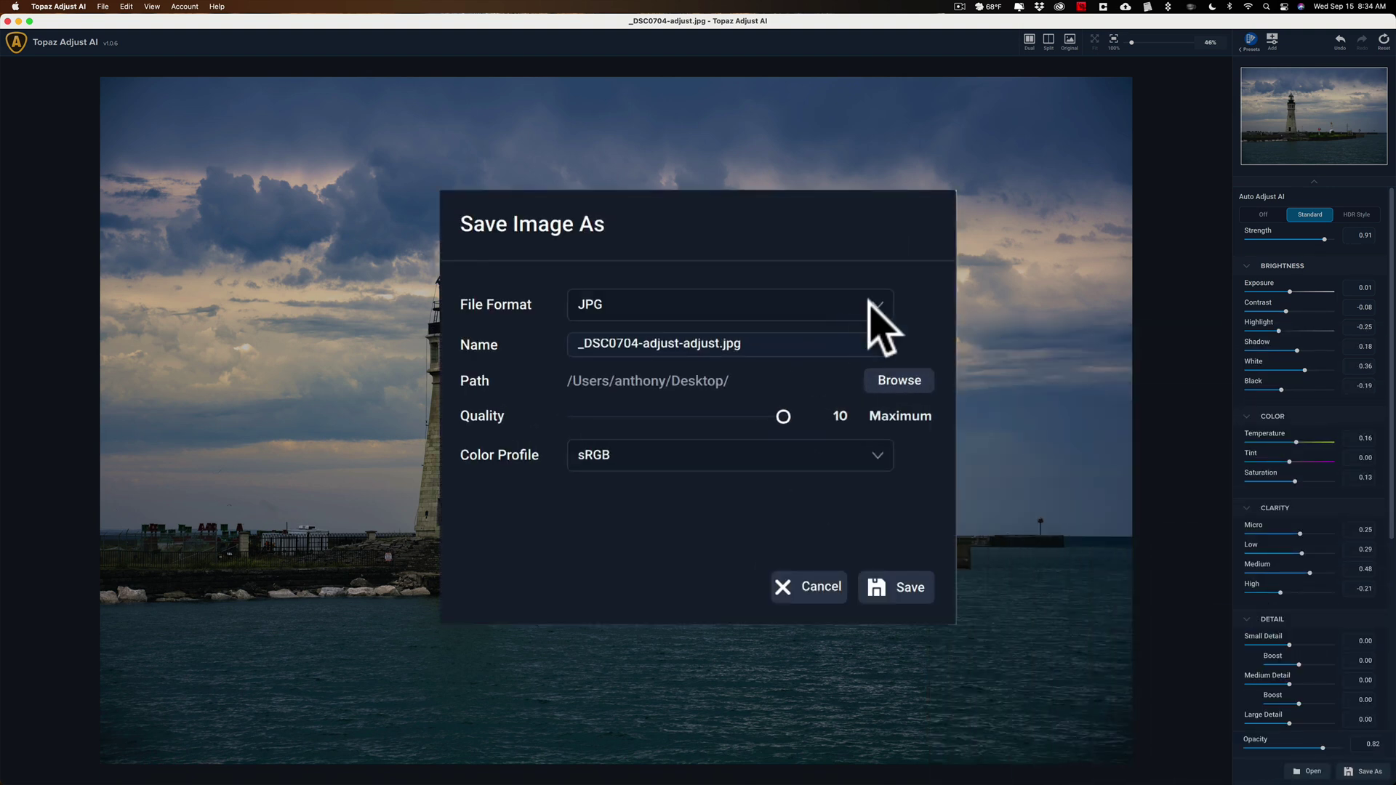
pyautogui.click(871, 303)
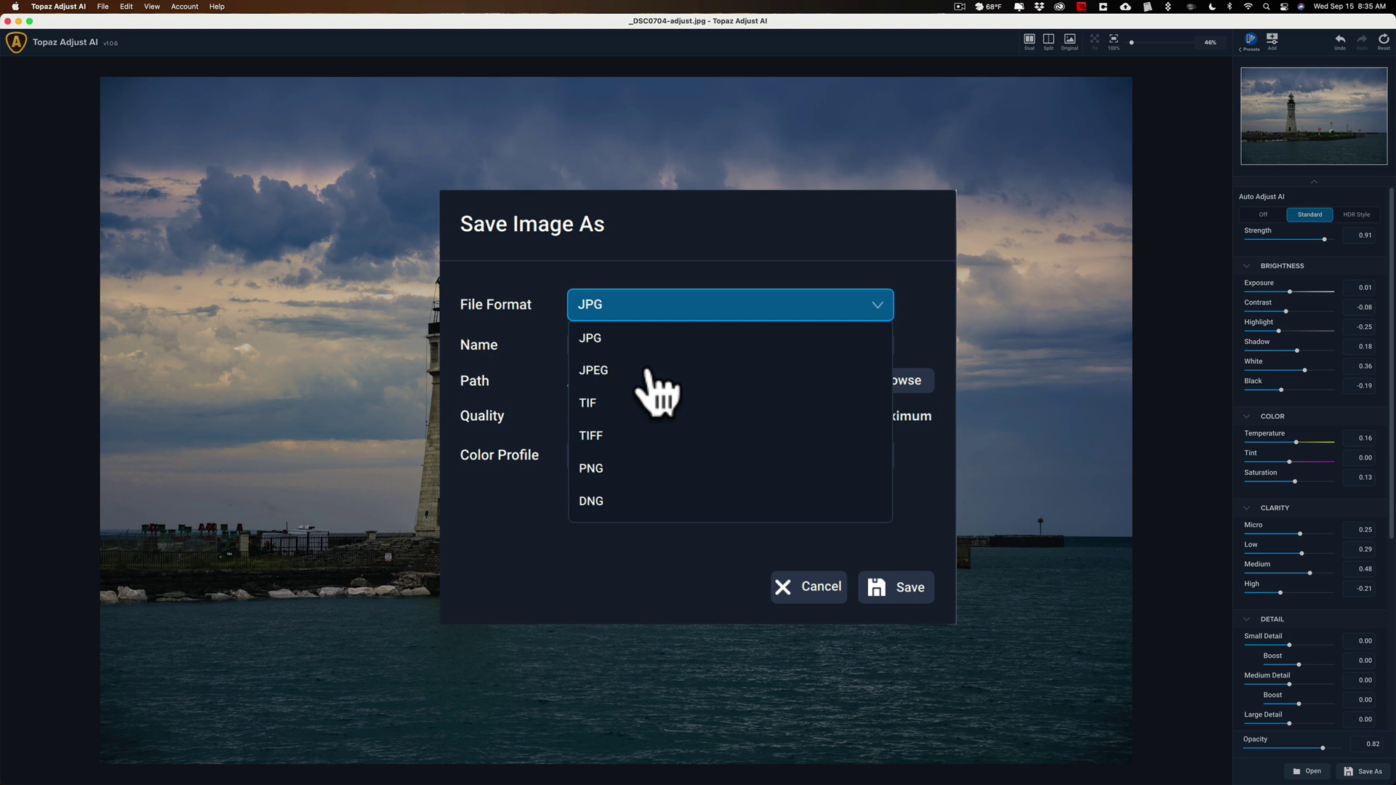
pyautogui.click(619, 339)
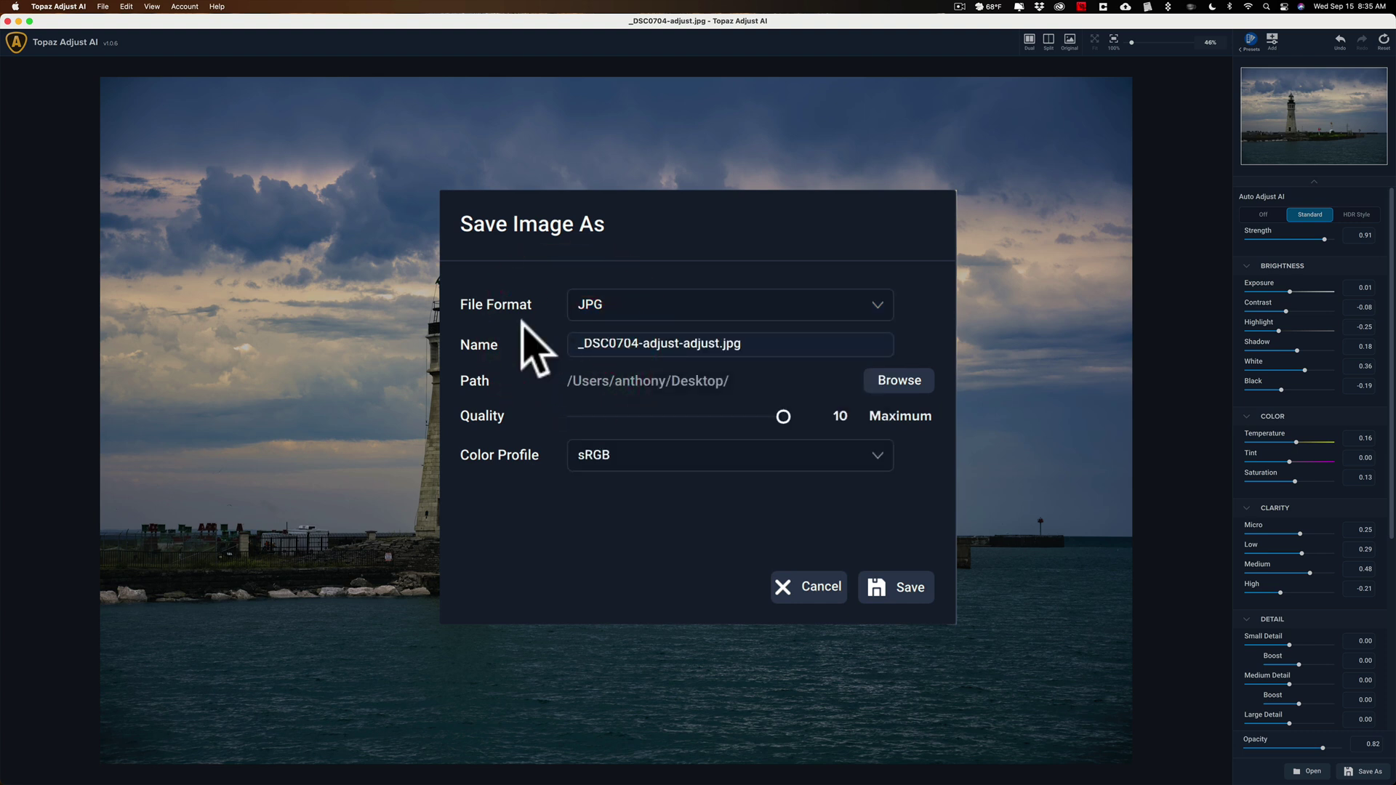
pyautogui.click(687, 343)
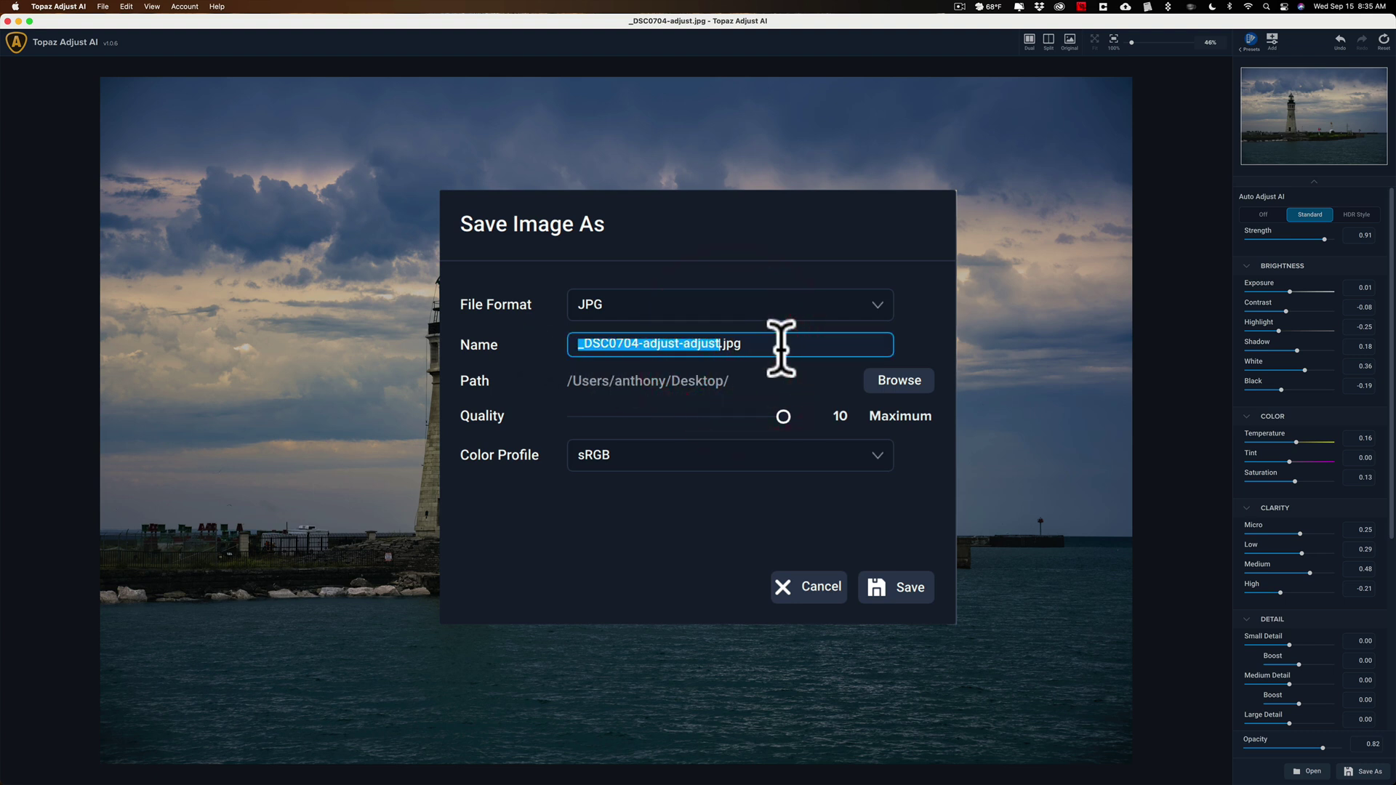
pyautogui.click(727, 393)
pyautogui.click(893, 381)
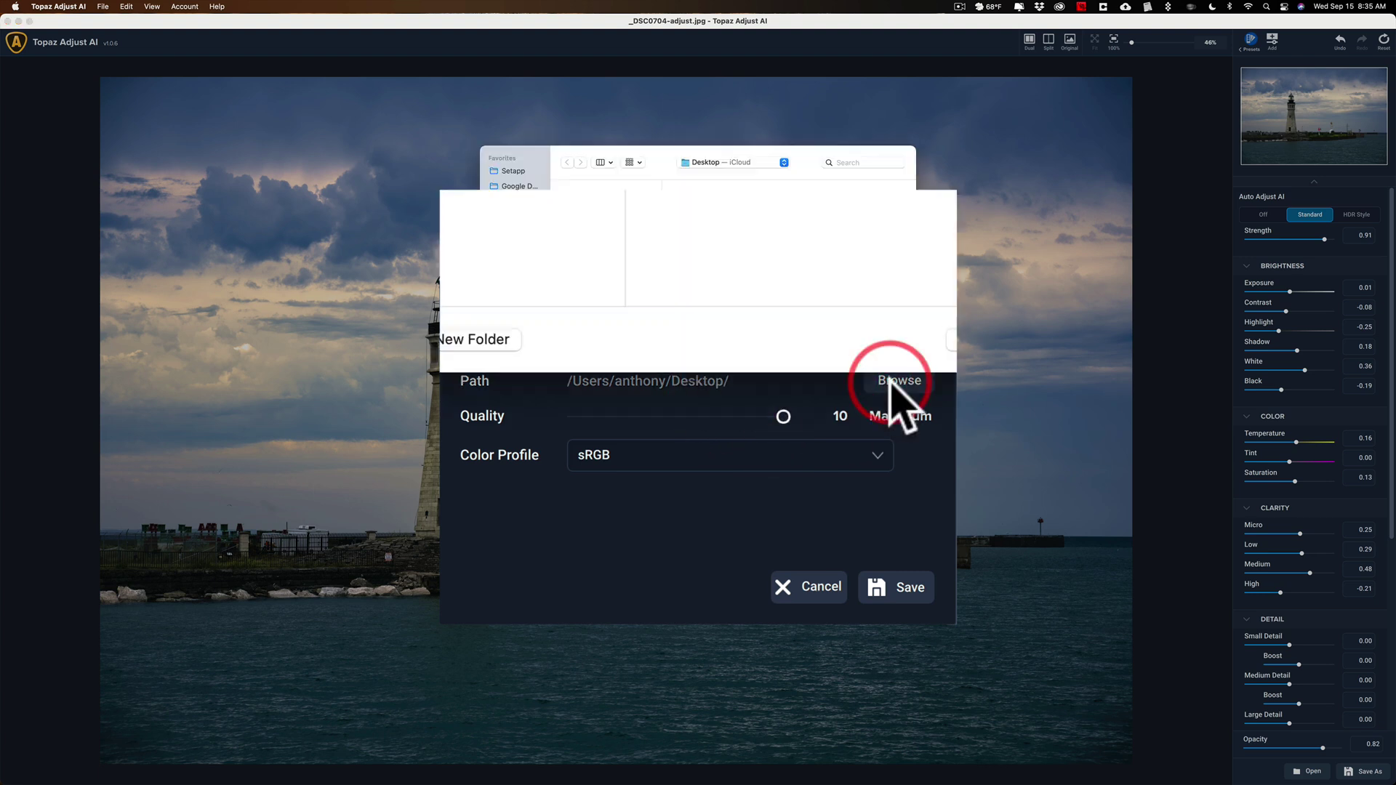
pyautogui.click(943, 336)
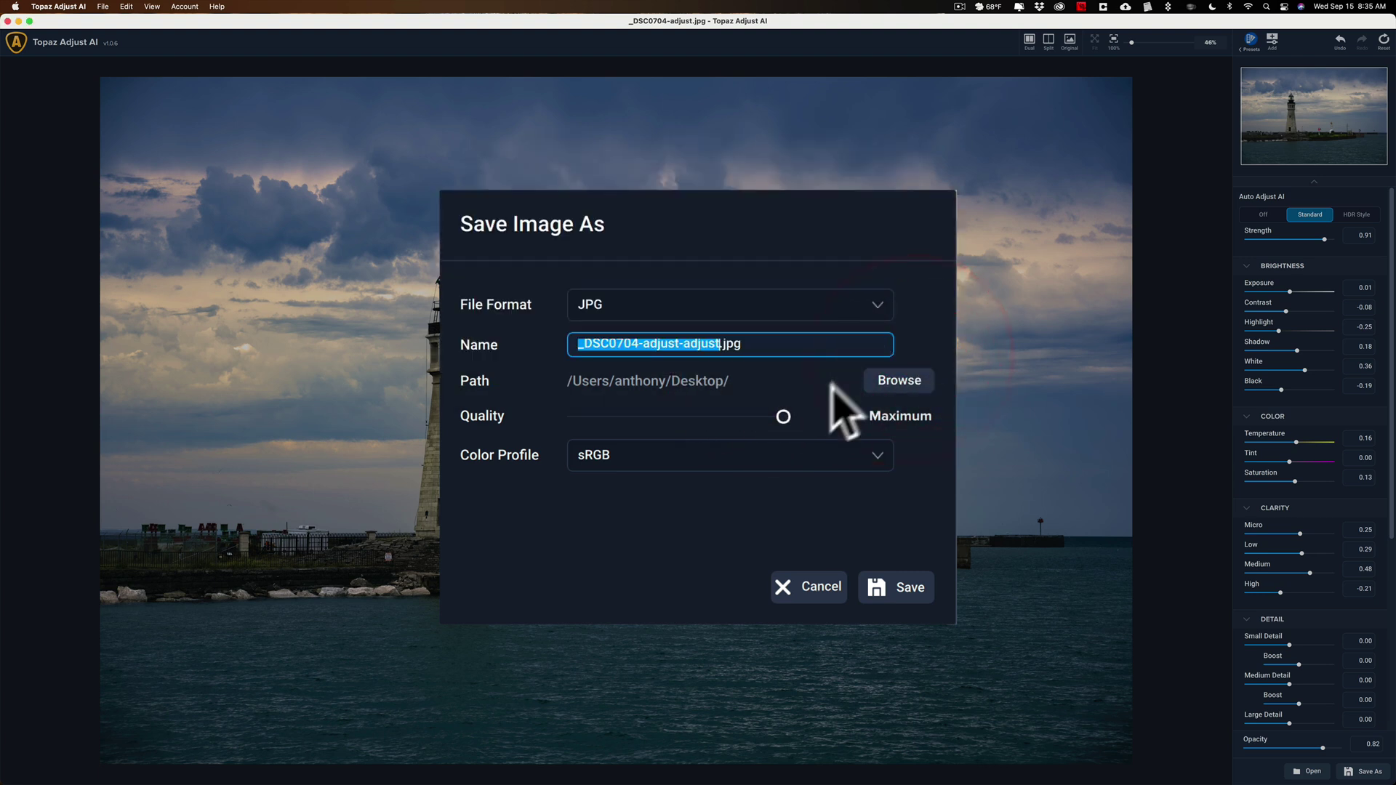
pyautogui.moveTo(783, 416); pyautogui.dragTo(857, 421)
pyautogui.moveTo(684, 424); pyautogui.dragTo(951, 436)
# - Preview TIFF as the file format, then revert to JPG and keep the sRGB colour profile
pyautogui.click(800, 309)
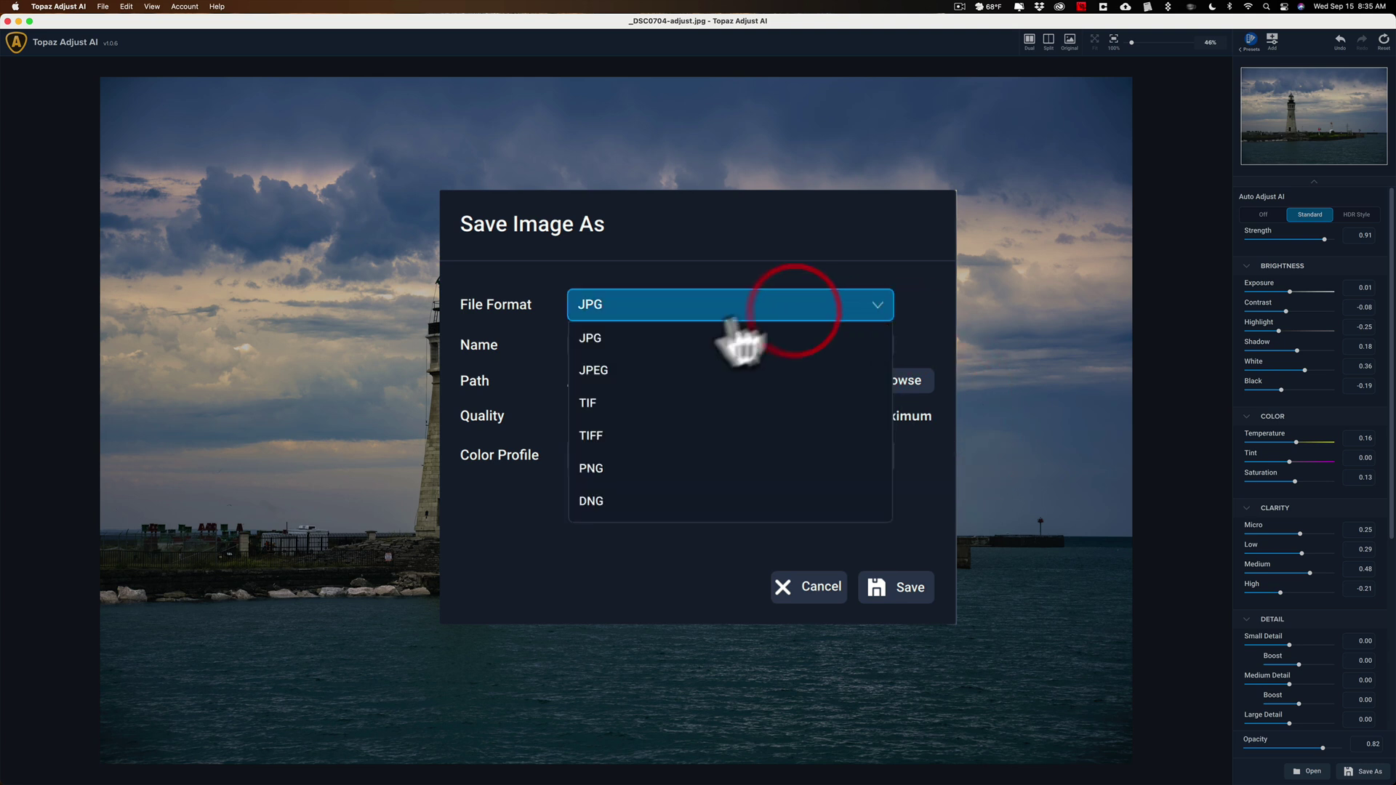
pyautogui.click(649, 433)
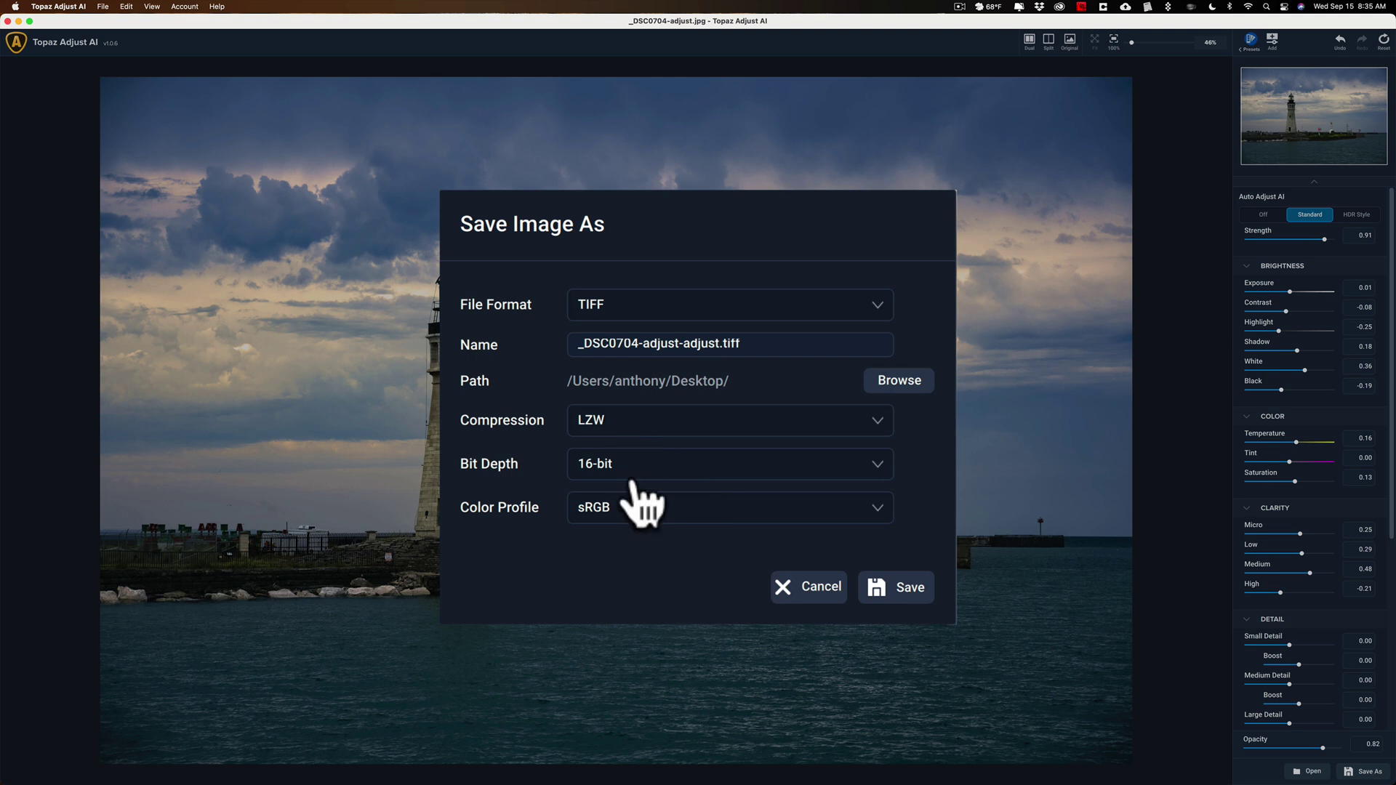
pyautogui.click(676, 306)
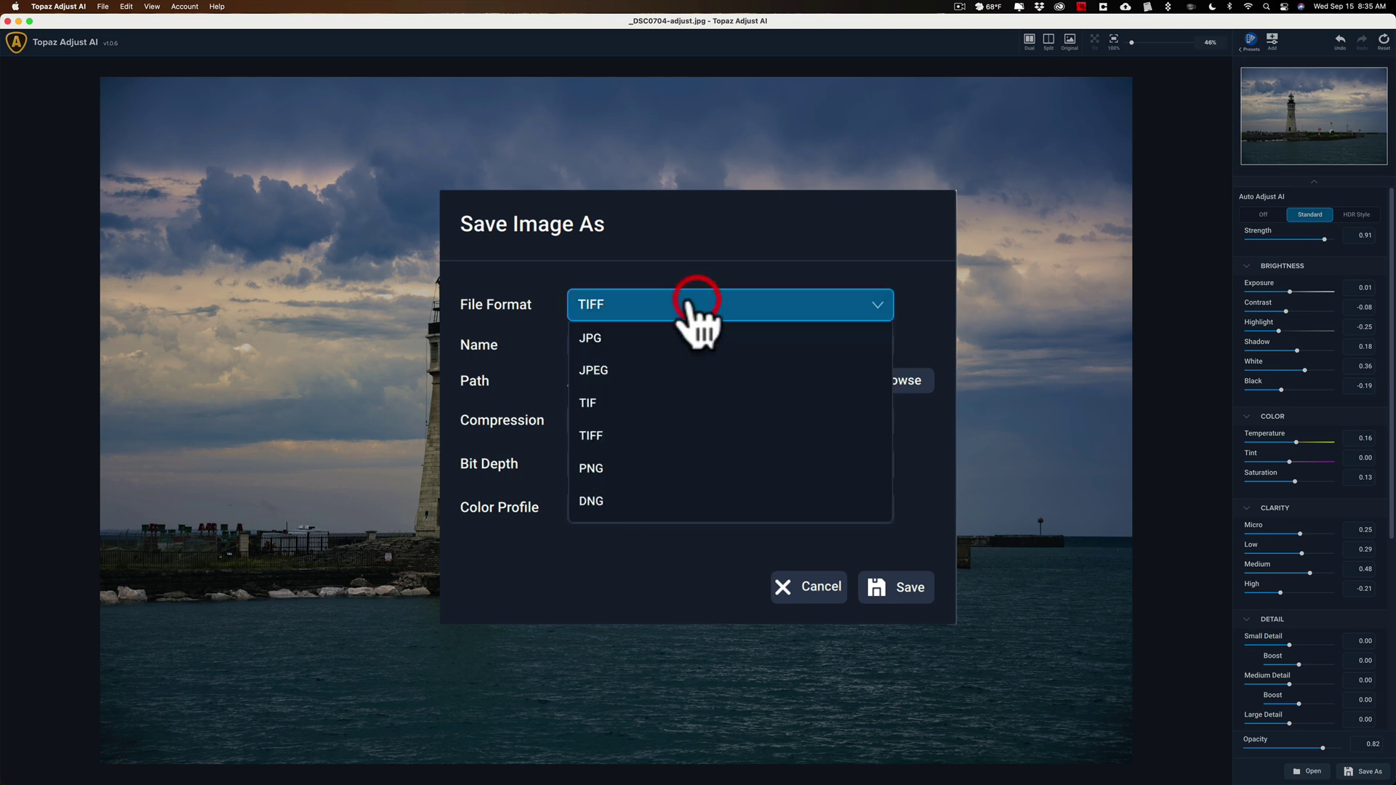
pyautogui.click(629, 339)
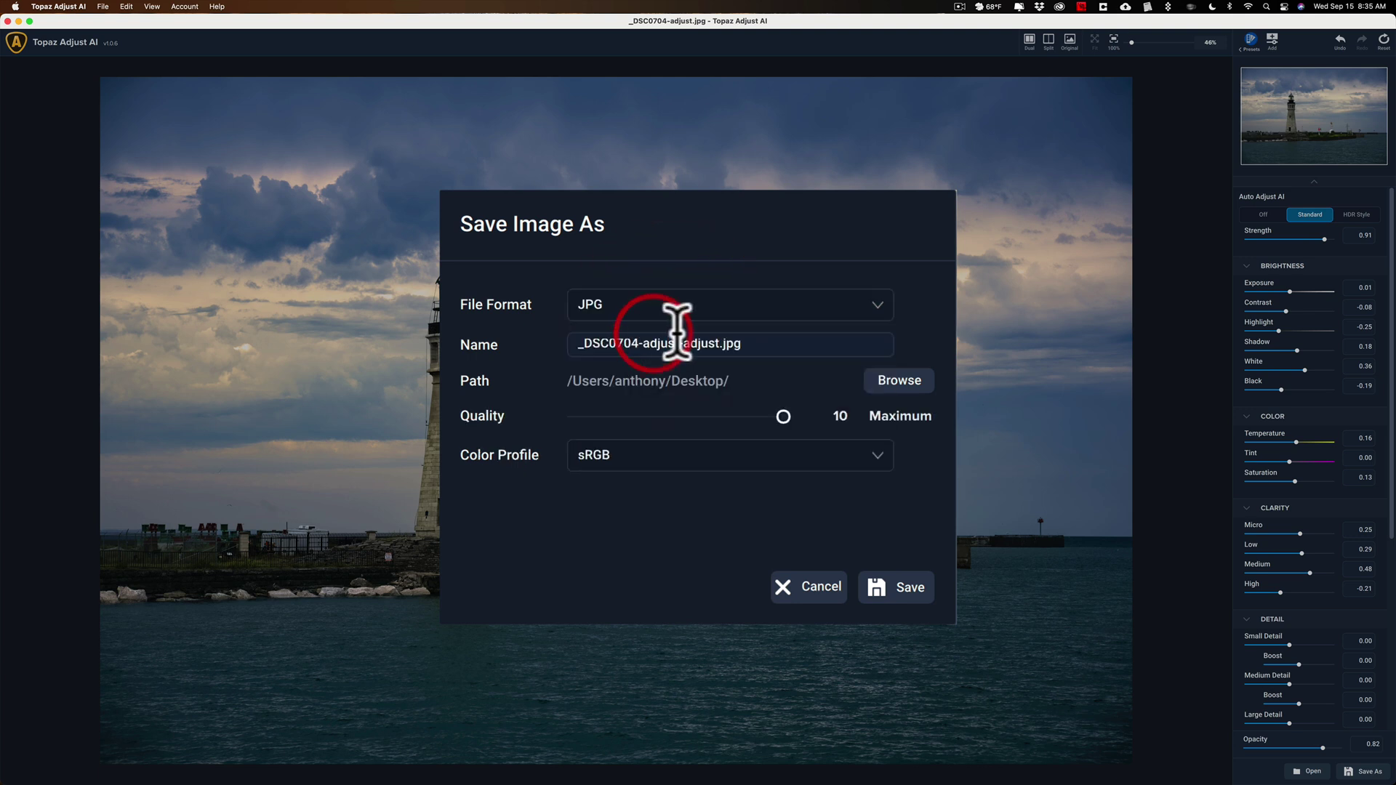
pyautogui.click(727, 465)
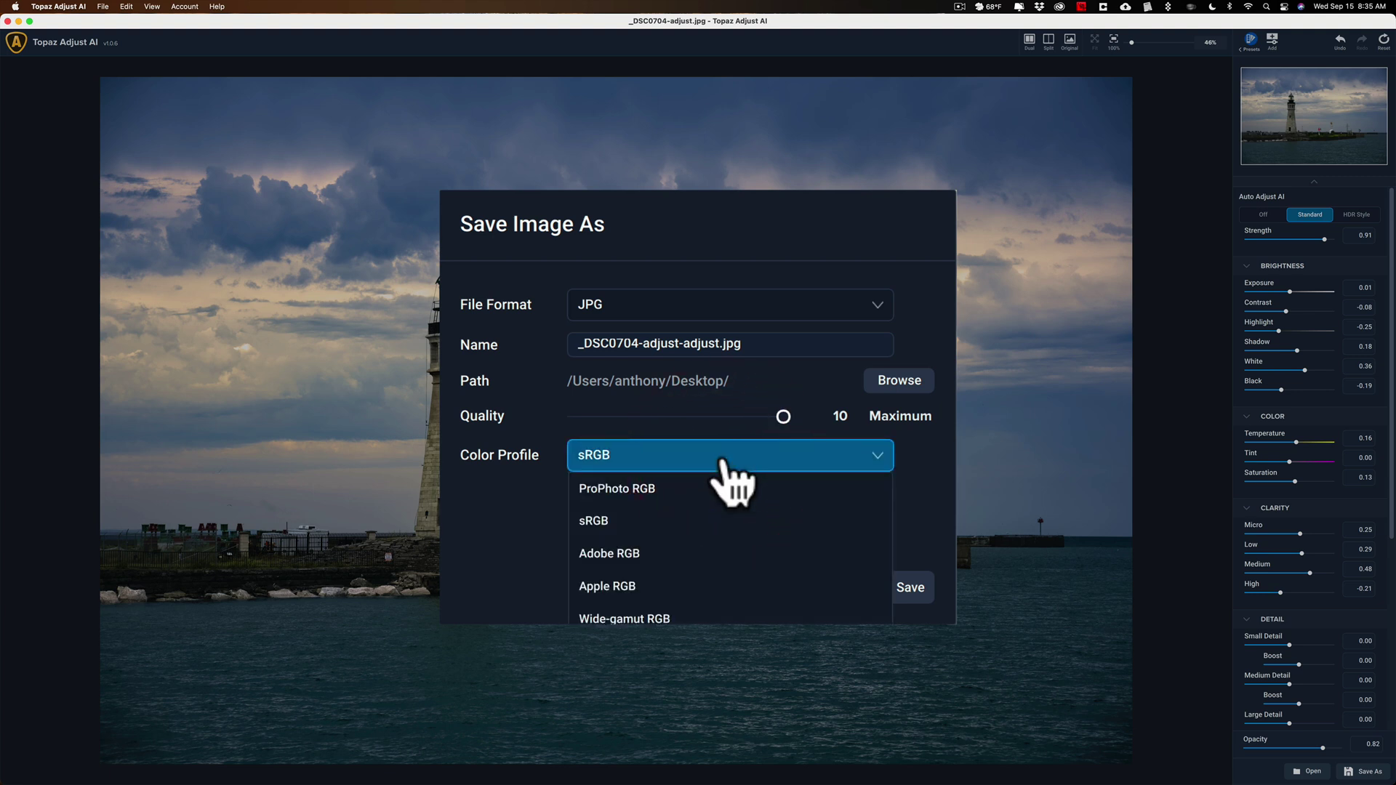
pyautogui.click(723, 465)
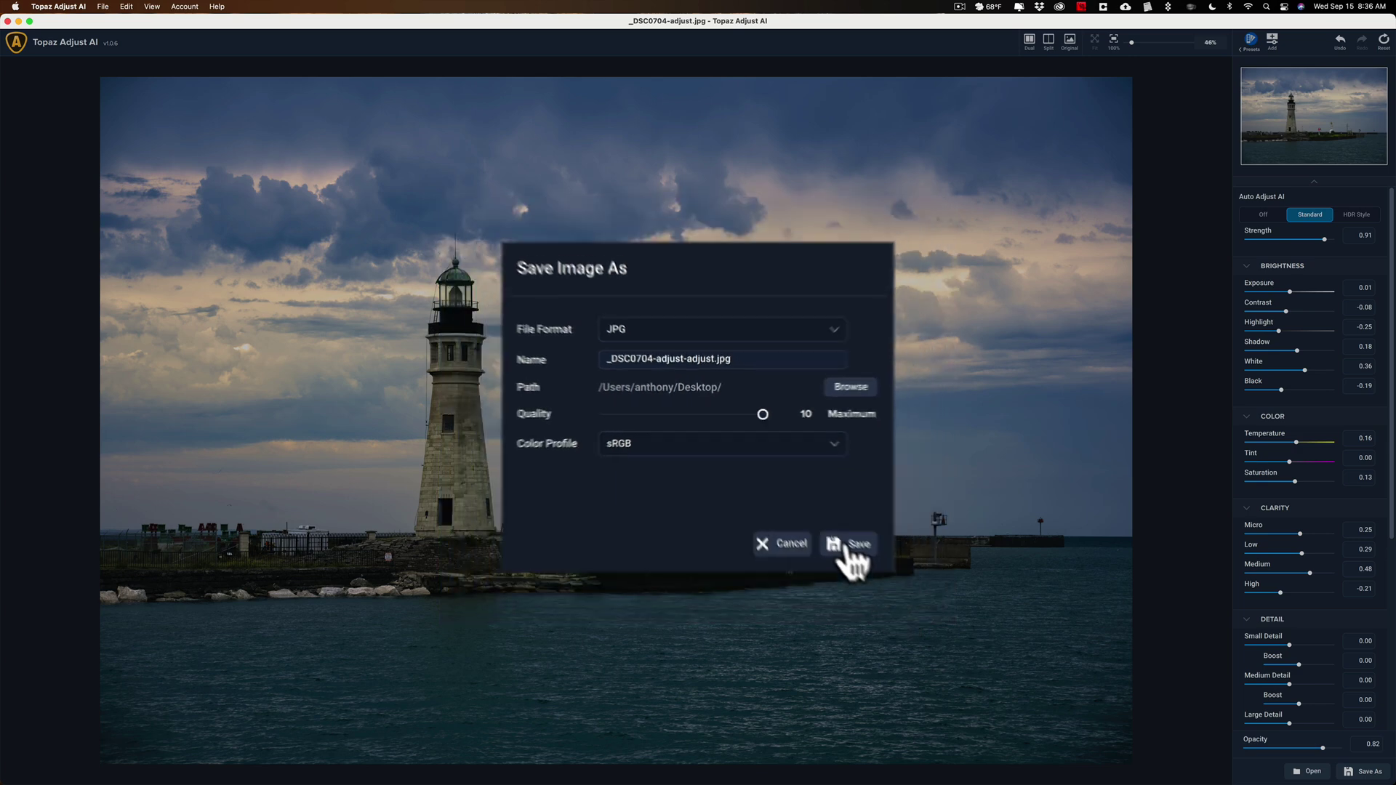
# - Save the JPG, then check _DSC0704-adjust-adjust.jpg from the desktop in Preview and minimise it
pyautogui.click(798, 499)
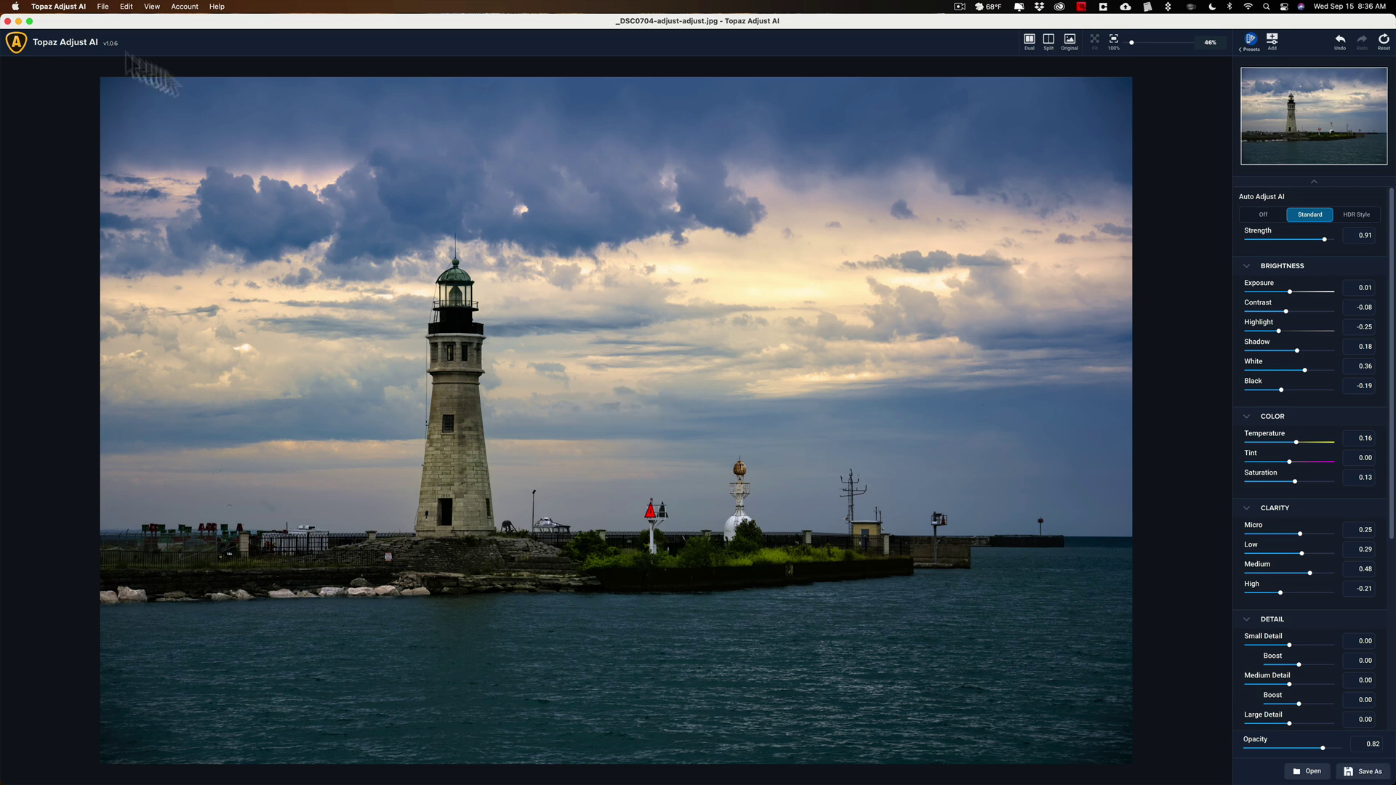
pyautogui.click(18, 21)
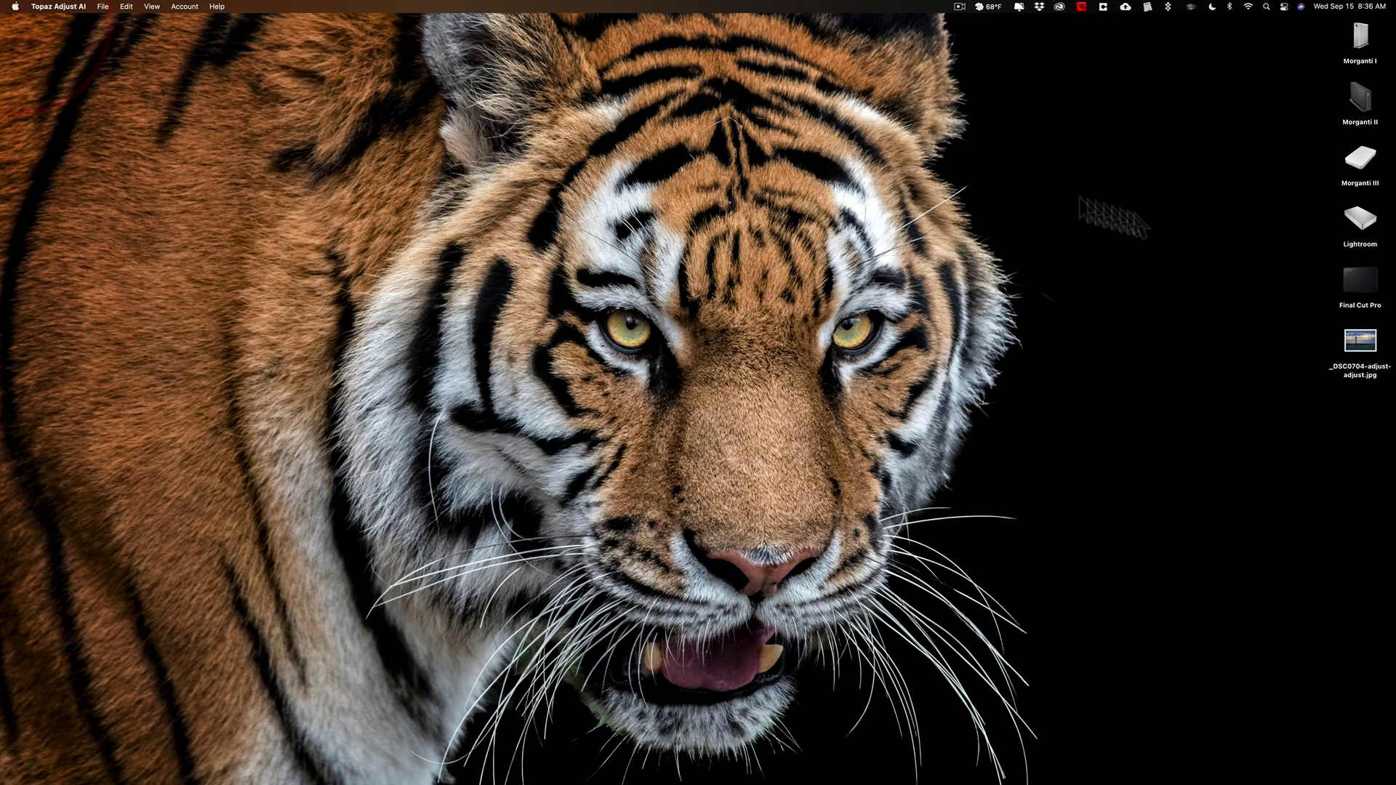
pyautogui.doubleClick(1362, 355)
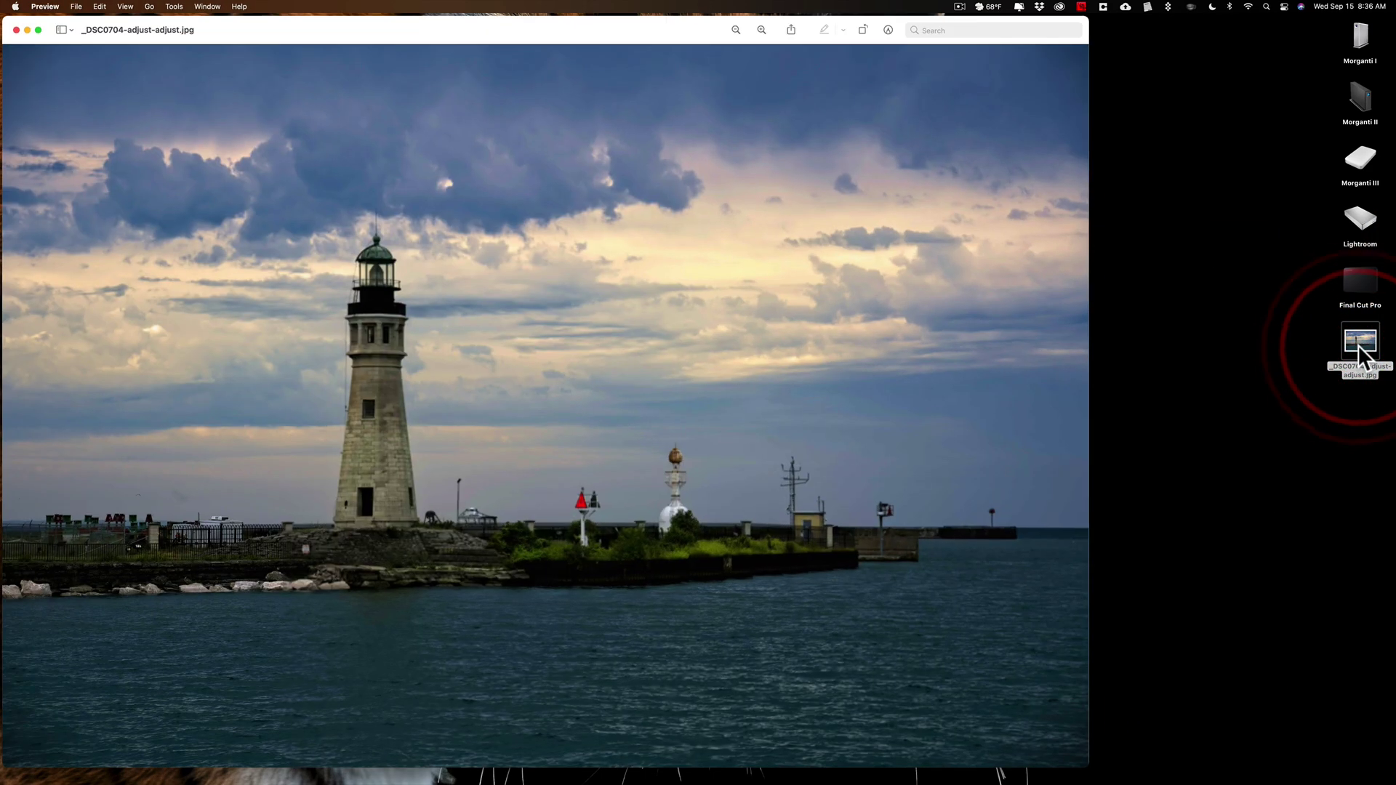
pyautogui.click(27, 30)
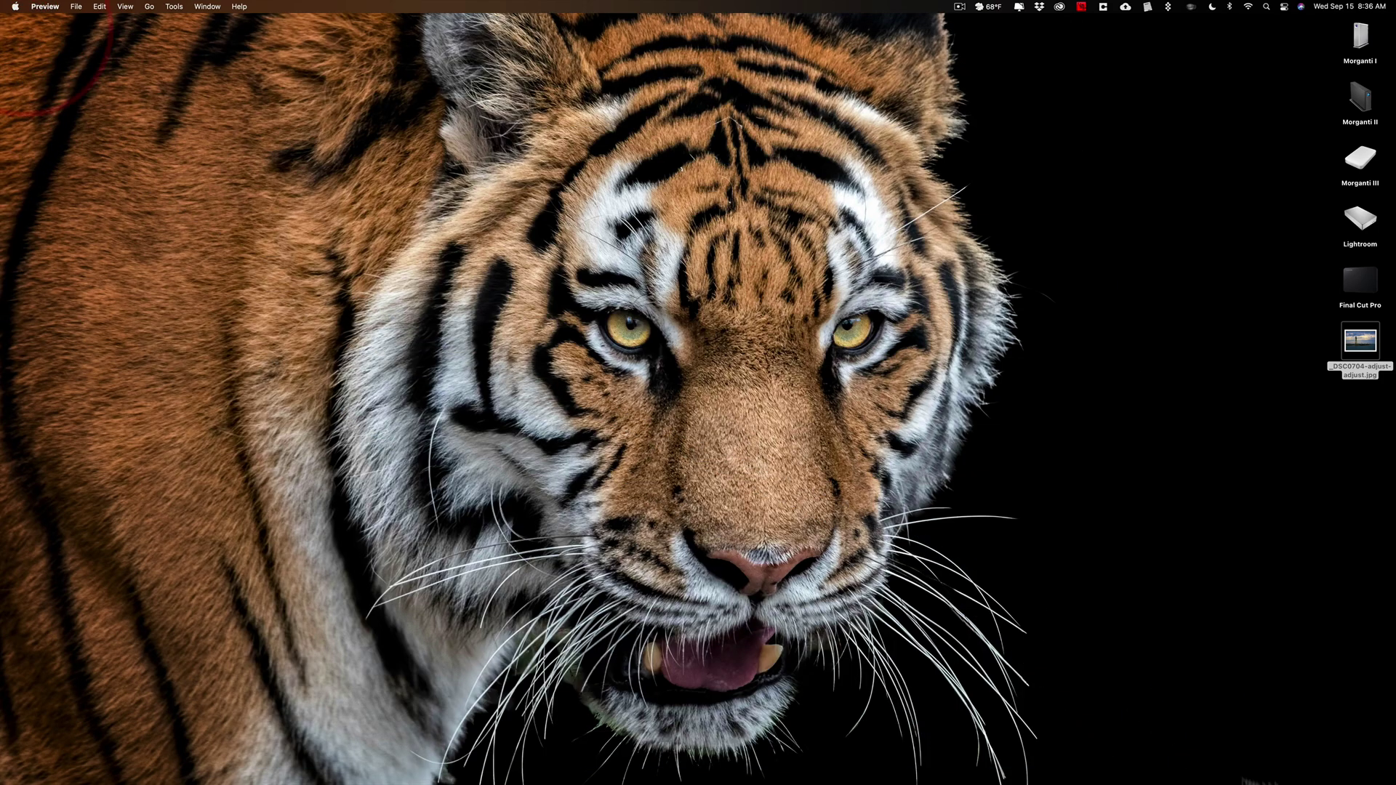
# - Restore the minimised Topaz Adjust AI window from the Dock to show the edited lighthouse photo
pyautogui.moveTo(1234, 773)
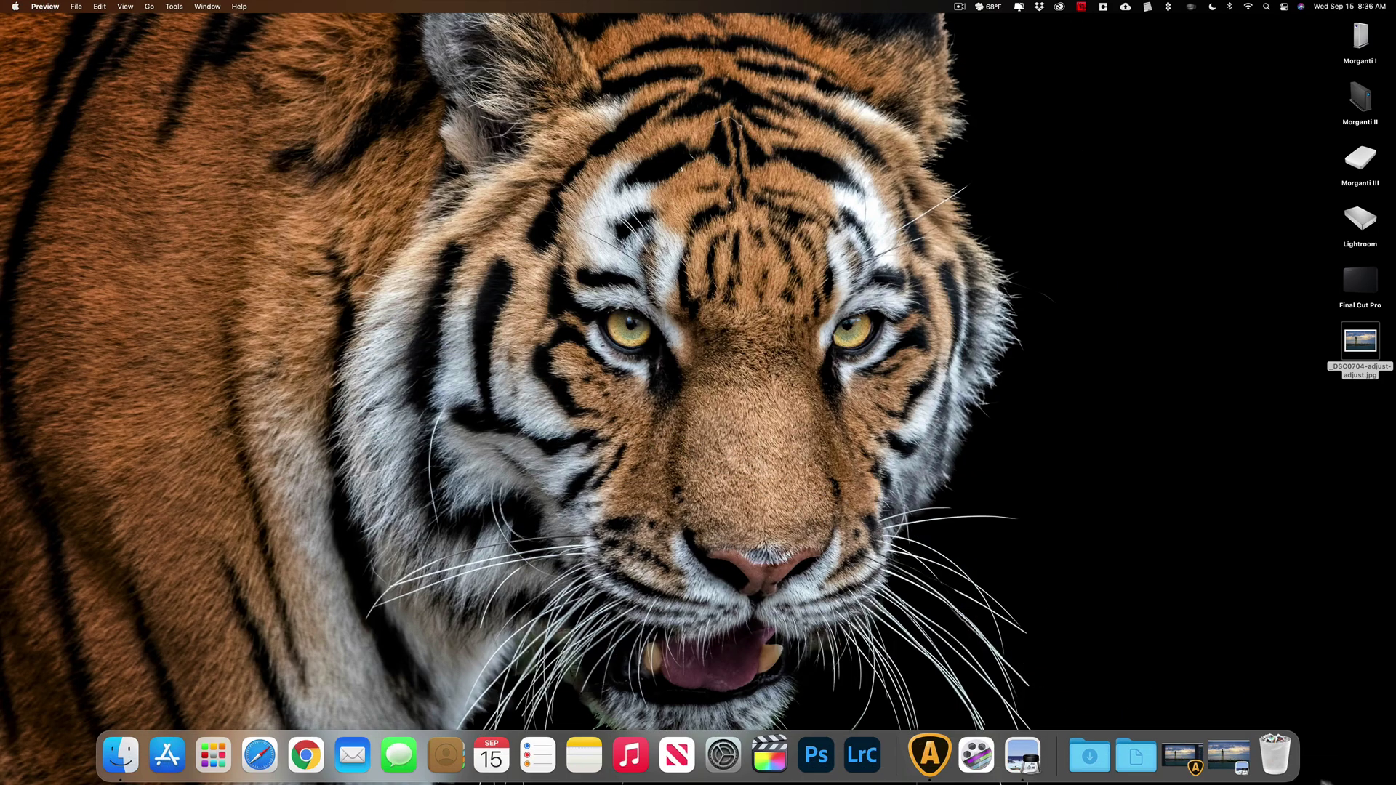
pyautogui.click(1181, 758)
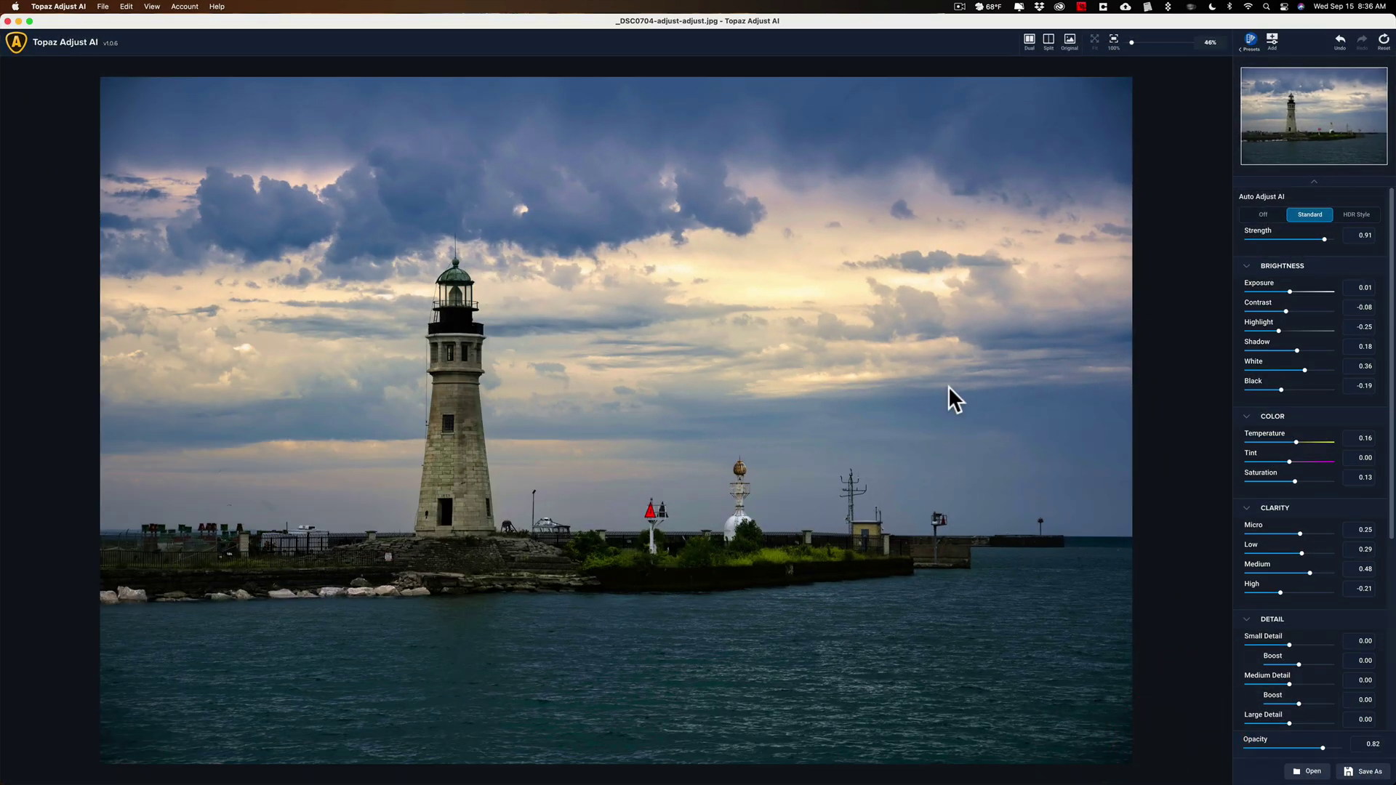